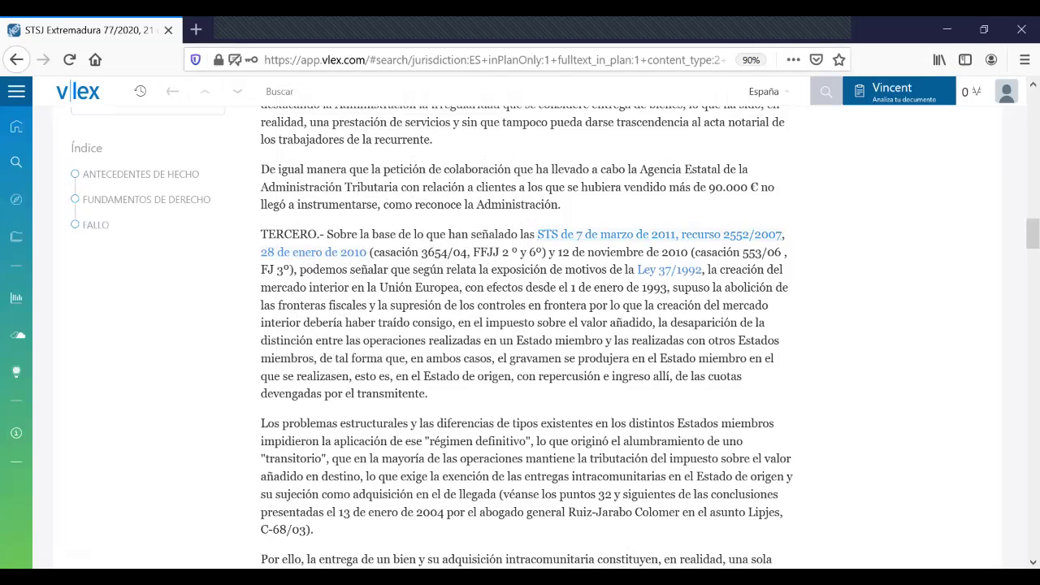
- Skim through the text of the STSJ Extremadura 77/2020 judgment and return to its SmartTopics at the beginning
mouse_move(669, 269)
scroll(1032, 233, "down", 10)
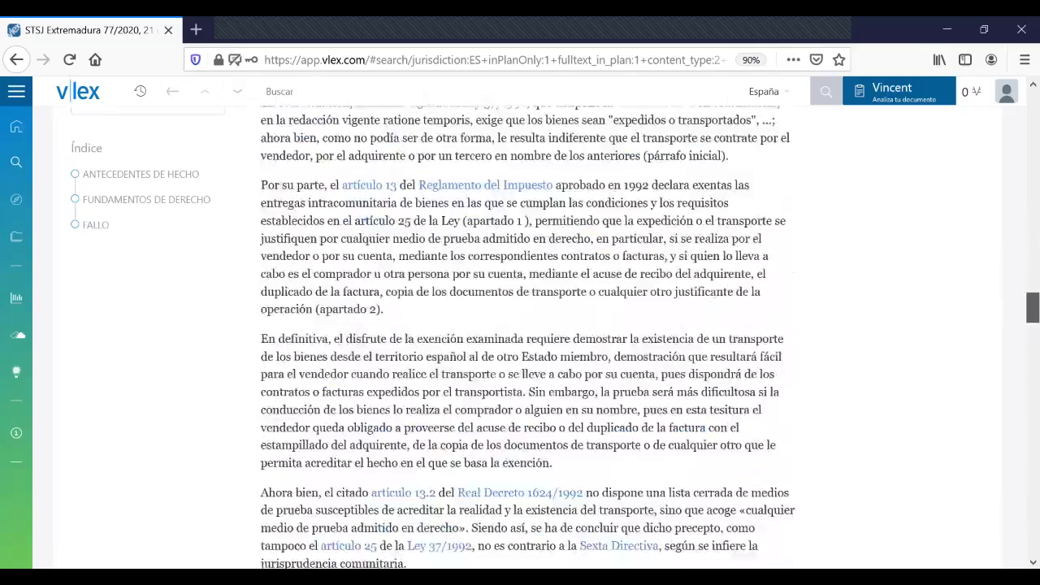
scroll(1032, 333, "down", 15)
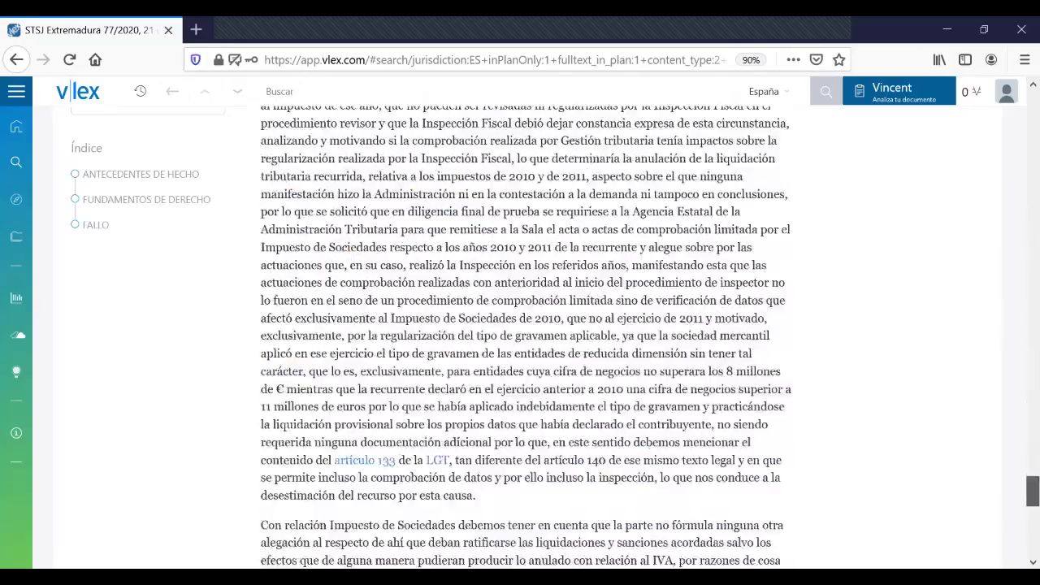
scroll(1032, 536, "up", 20)
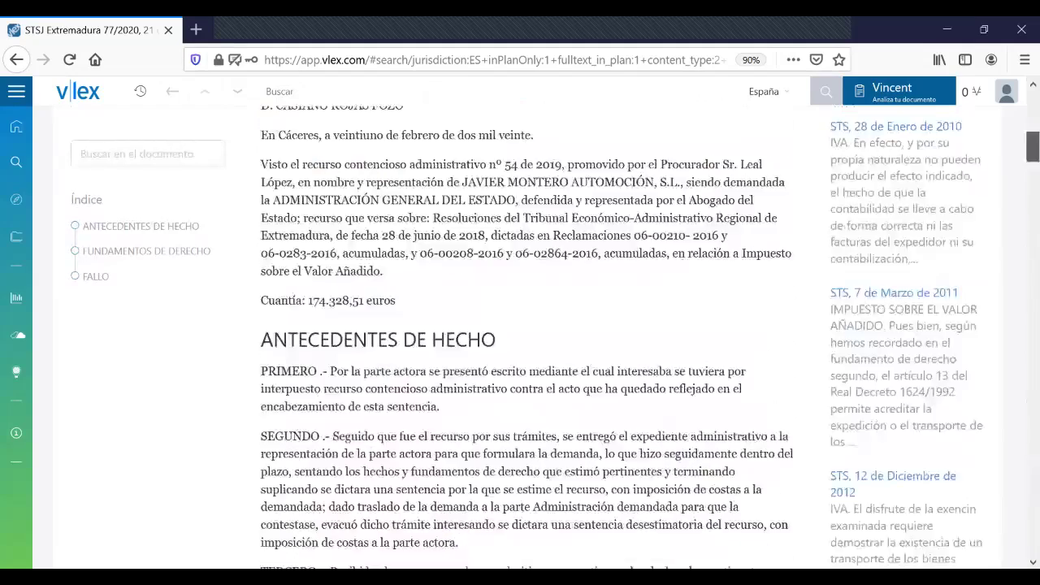
scroll(528, 325, "up", 3)
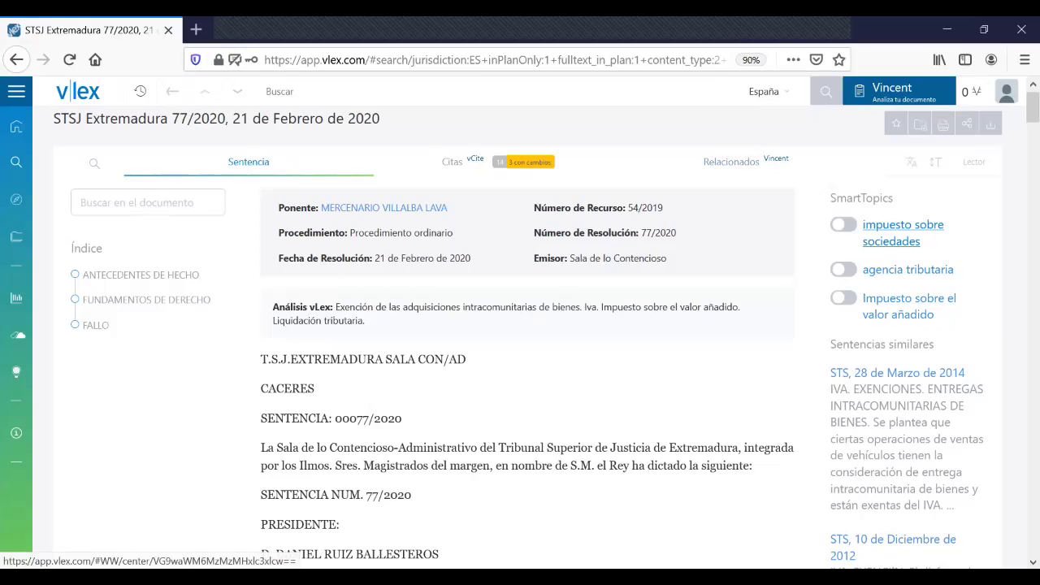
- Look through the documents of the "impuesto sobre sociedades" SmartTopic and return to the judgment
left_click(903, 228)
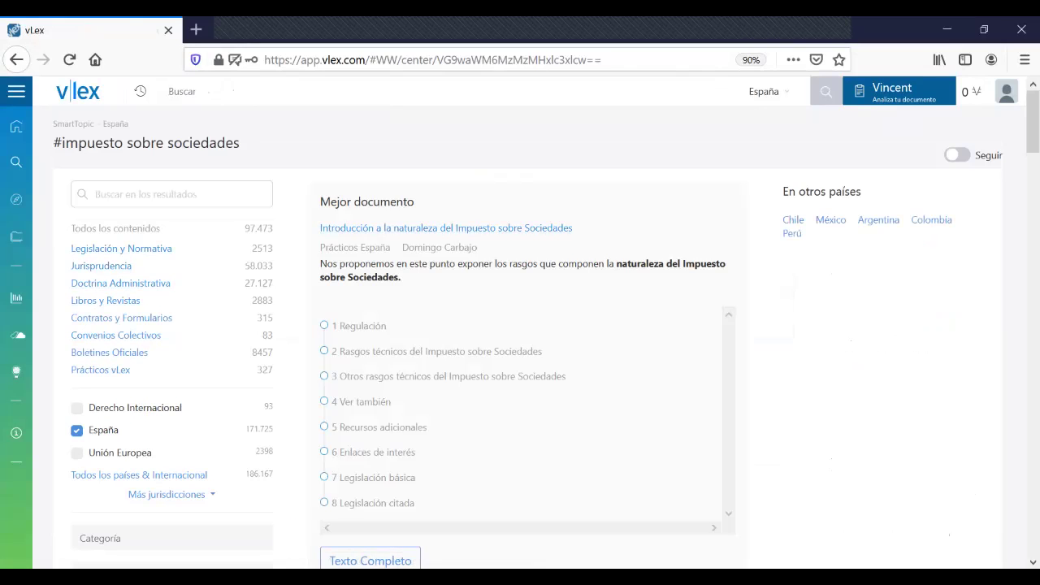
left_click_drag(272, 228, 244, 228)
scroll(536, 337, "down", 4)
left_click_drag(1032, 158, 1032, 121)
left_click_drag(1032, 121, 1032, 342)
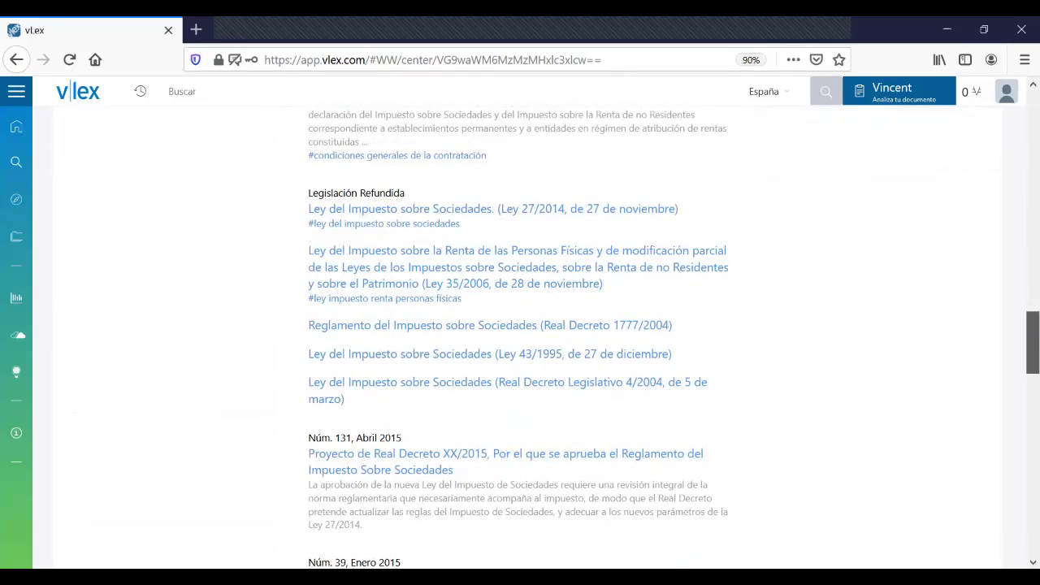
left_click_drag(1031, 342, 1032, 122)
left_click(16, 60)
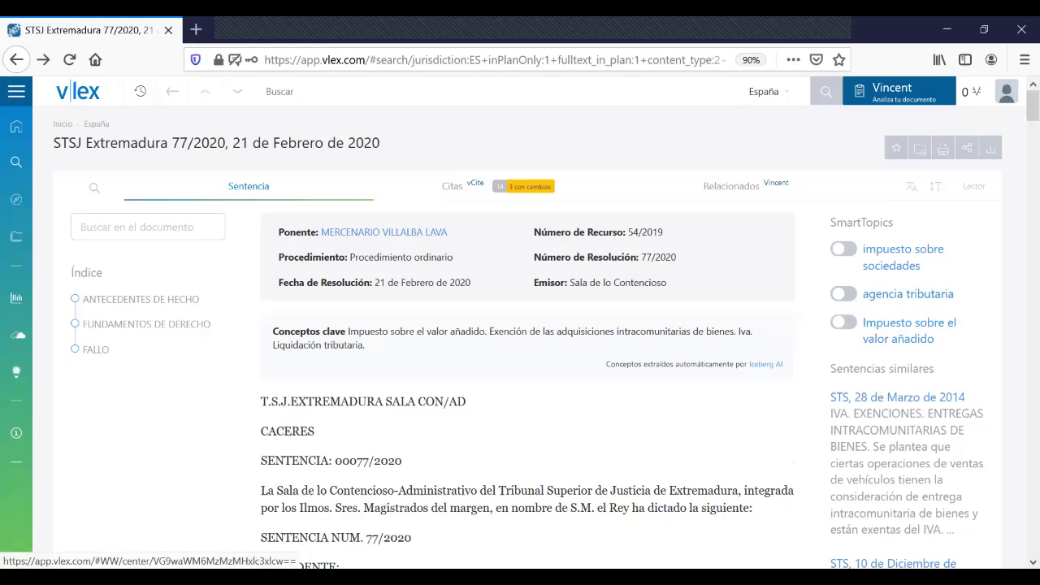
- Turn following of the "impuesto sobre sociedades" SmartTopic on and back off
left_click(842, 249)
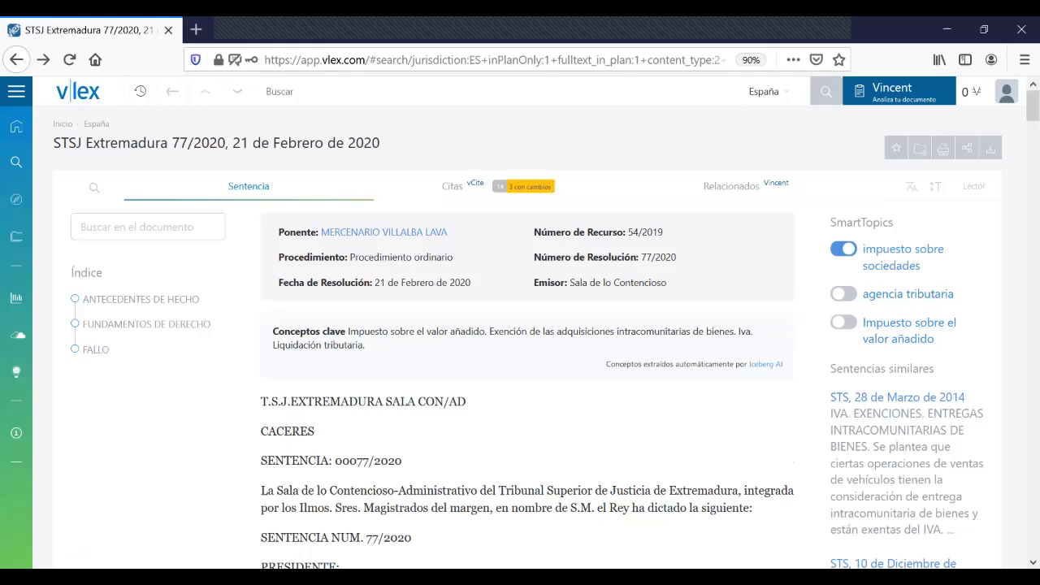
left_click(842, 249)
left_click(842, 249)
- Look over the Sentencias similares listed alongside the judgment, ending back at the beginning of the document
scroll(529, 341, "down", 2)
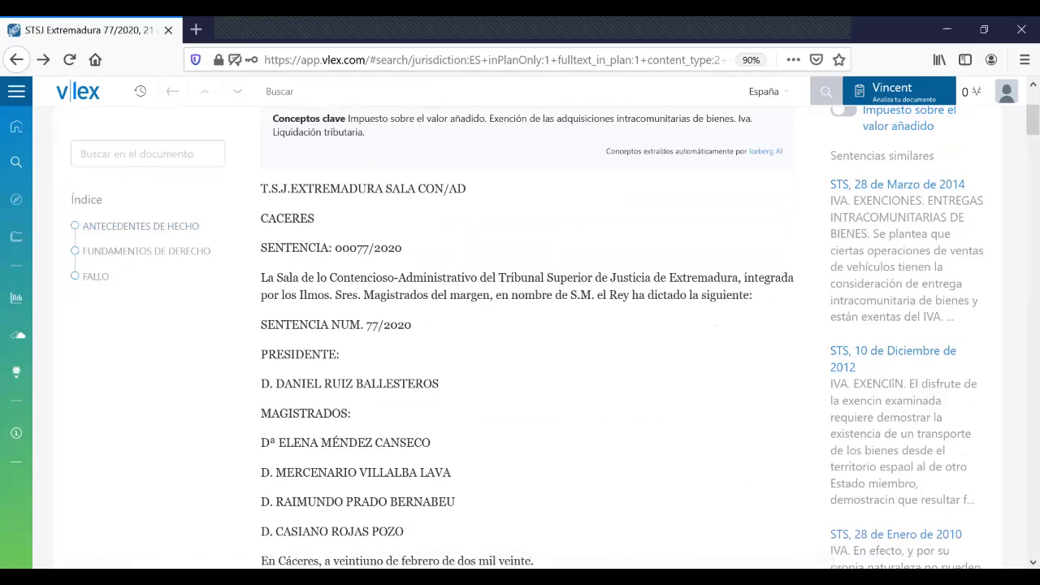
scroll(528, 341, "down", 3)
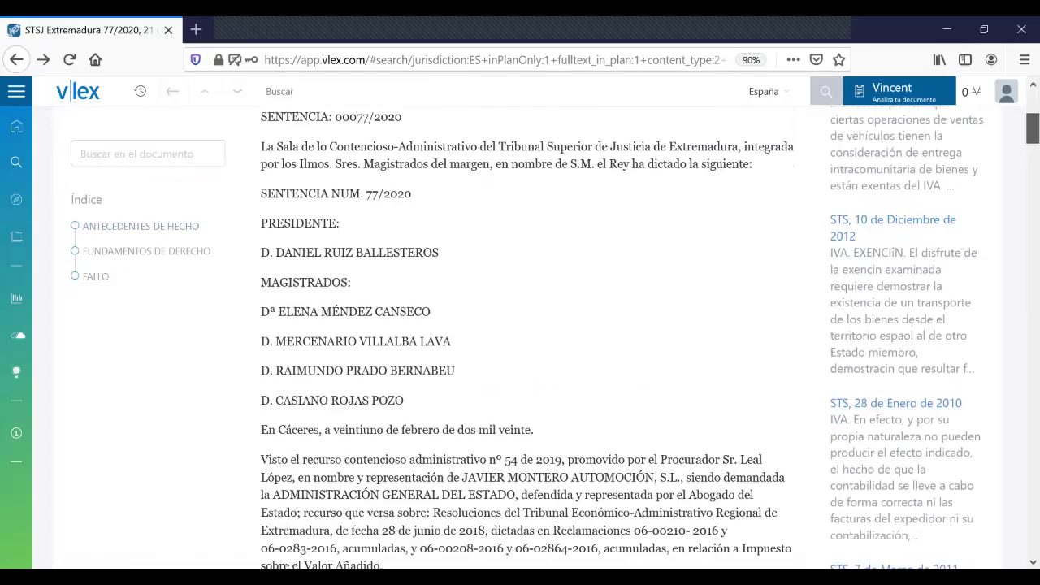
scroll(528, 341, "down", 5)
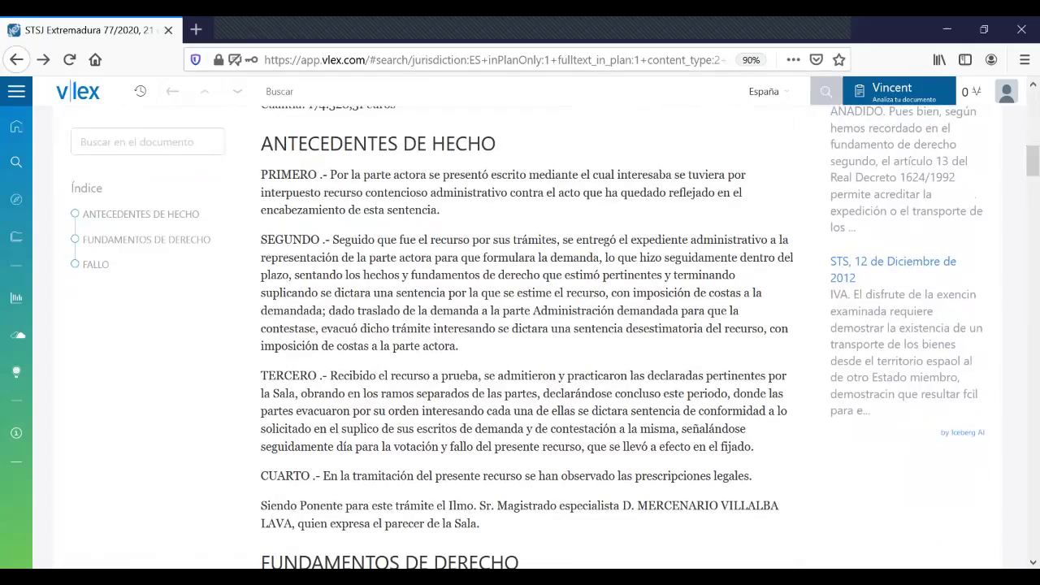
left_click_drag(1032, 161, 1032, 104)
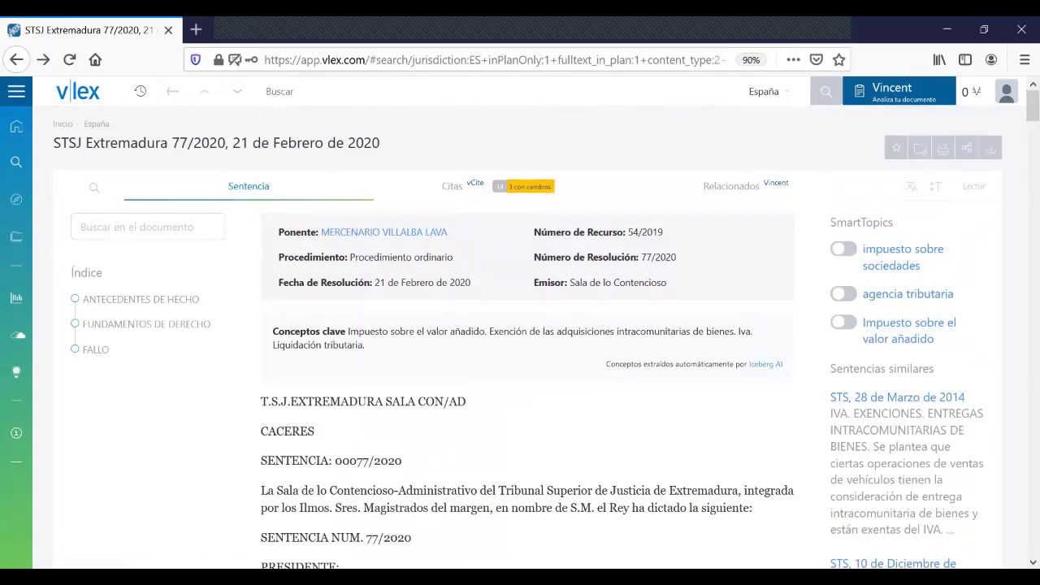
- Return to the "iva intracomunitario" results, show only Legislación y Normativa, and remove the Fiscal category filter
key("alt+Left")
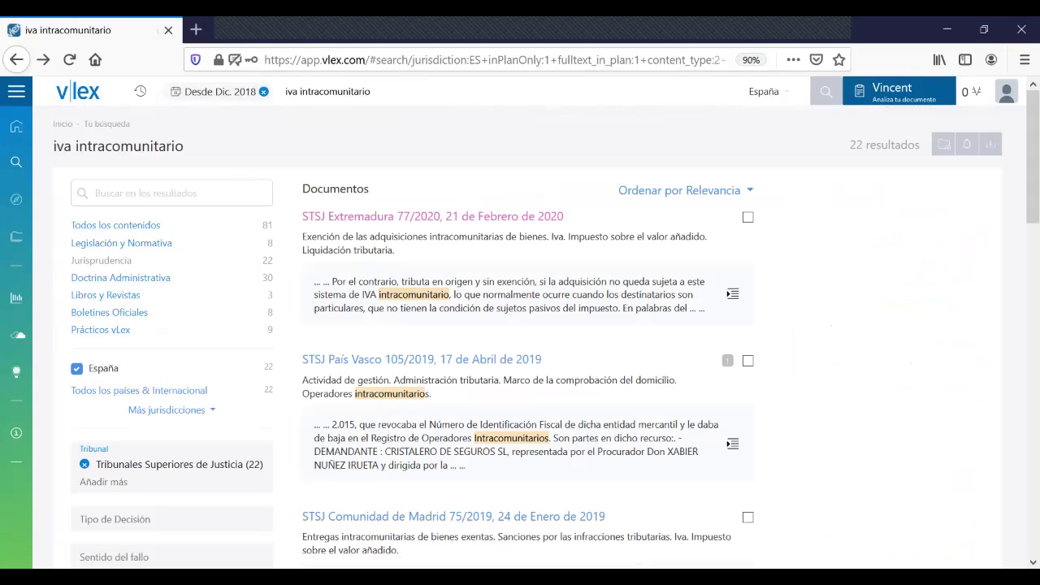
left_click(121, 243)
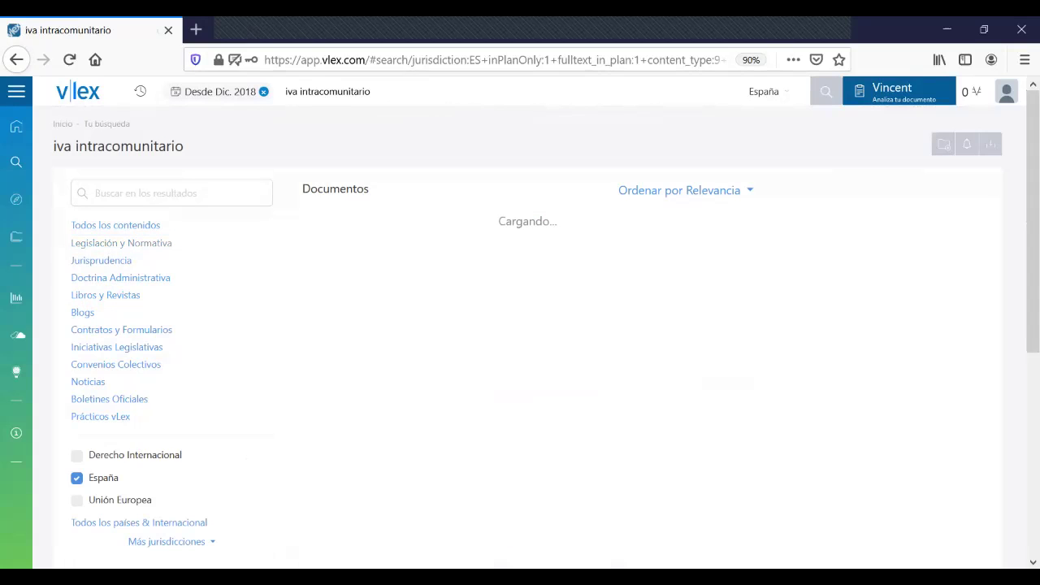
scroll(520, 325, "down", 4)
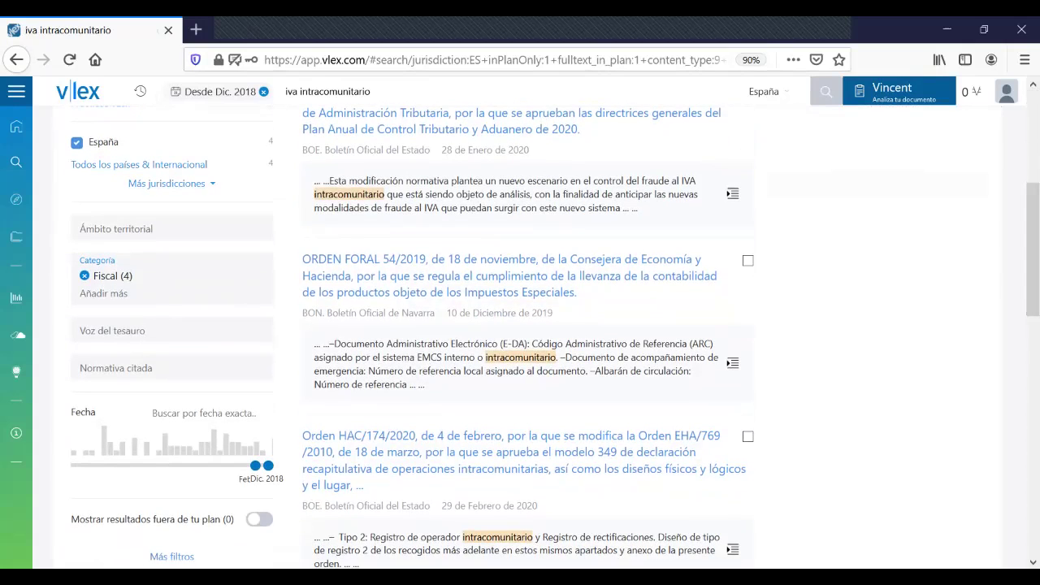
scroll(528, 325, "up", 1)
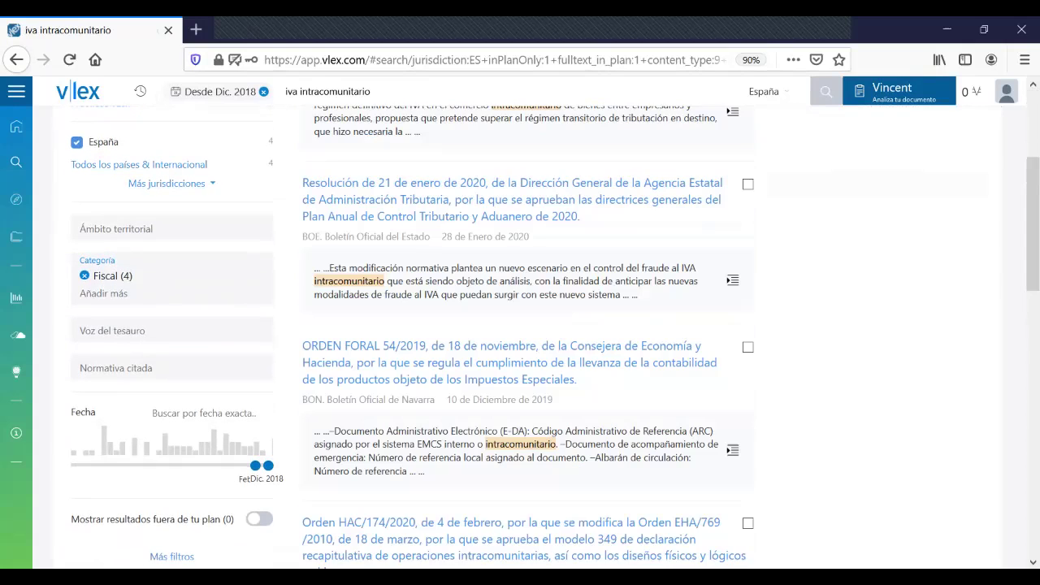
left_click(84, 275)
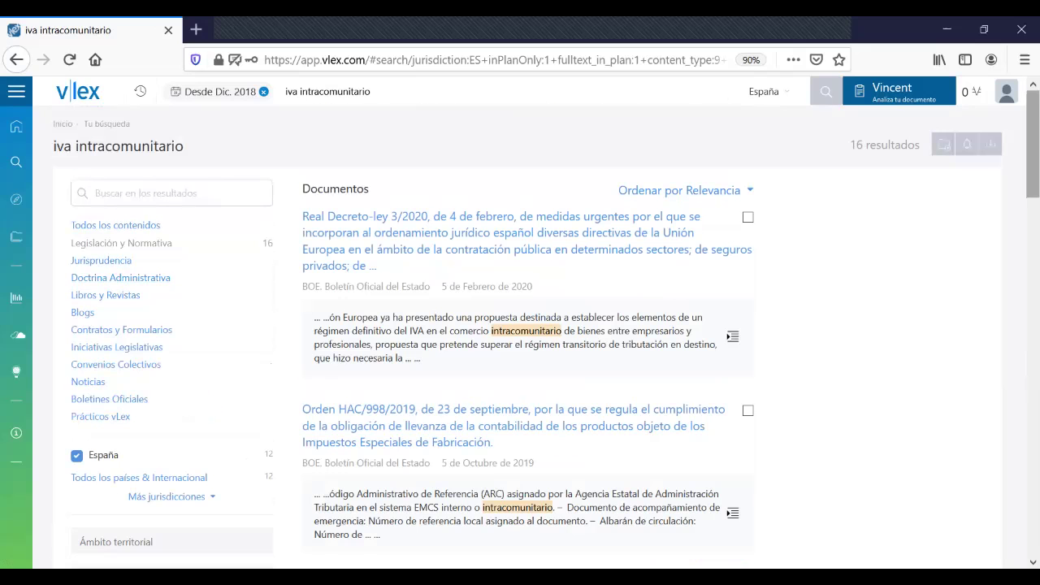
- Filter the legislation results by the territorial scope Normativa Estatal
scroll(529, 325, "down", 4)
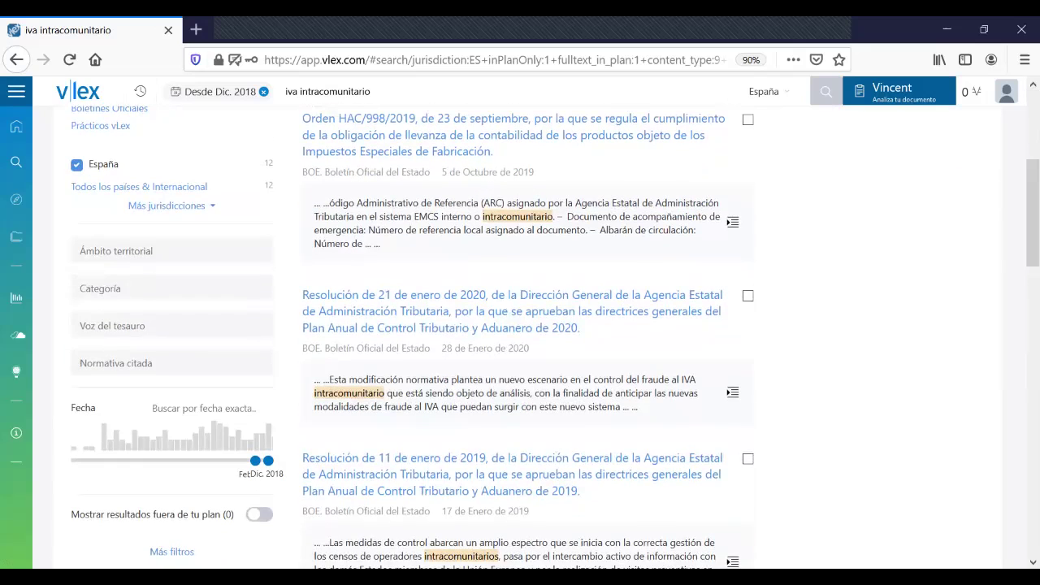
scroll(528, 325, "up", 1)
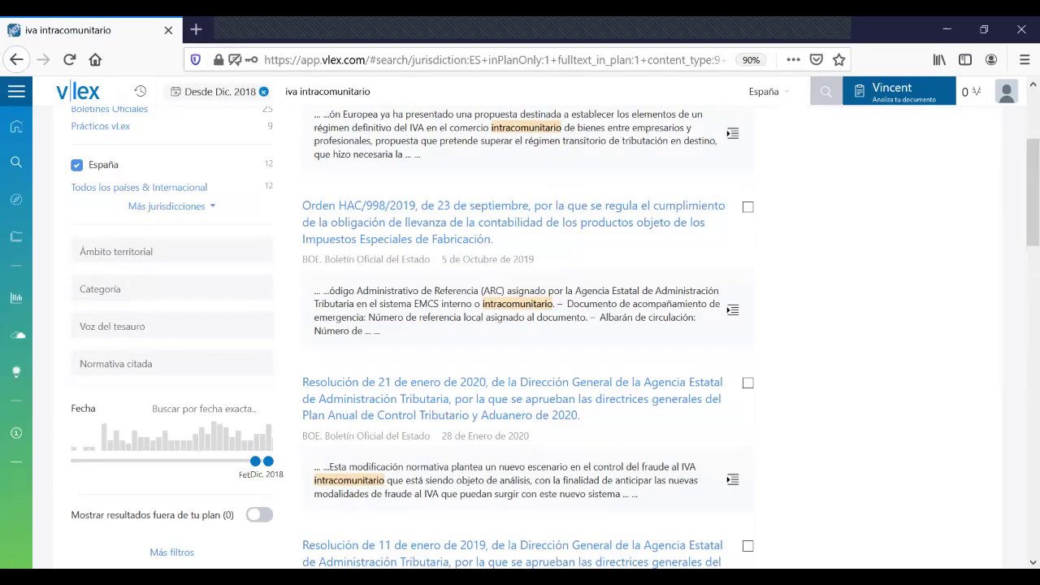
scroll(528, 325, "up", 3)
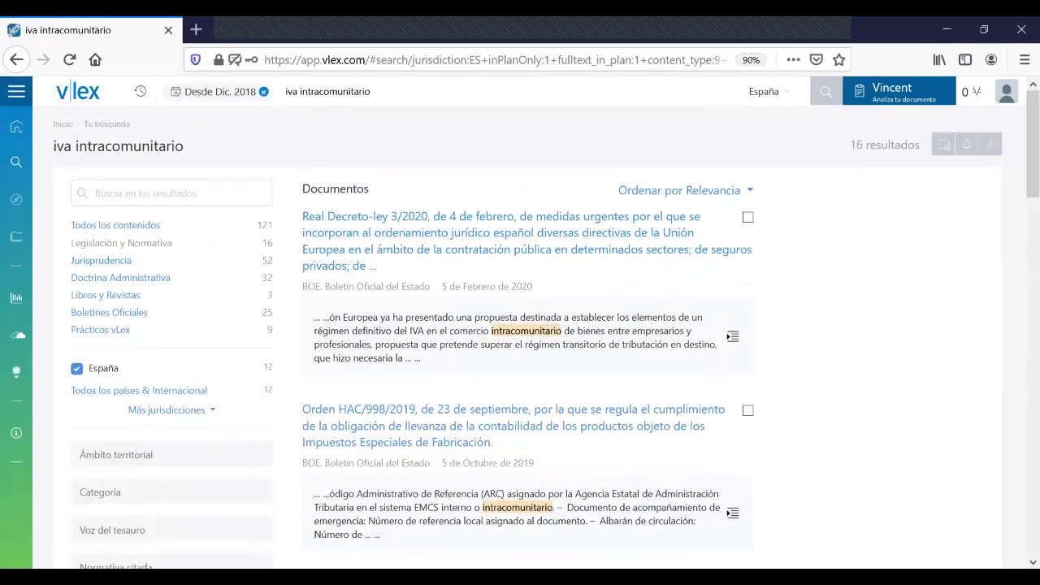
left_click(170, 454)
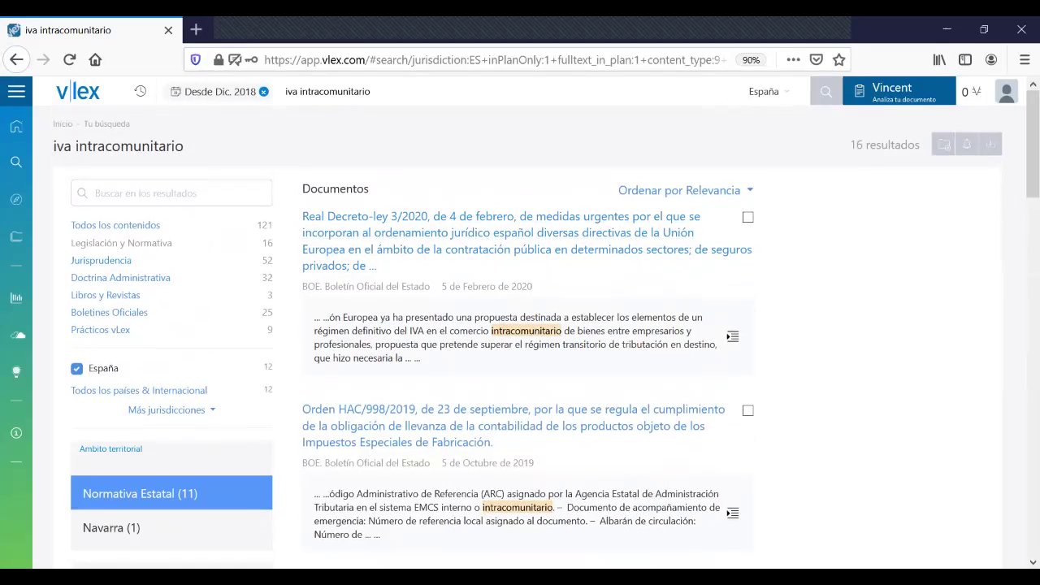
left_click(170, 493)
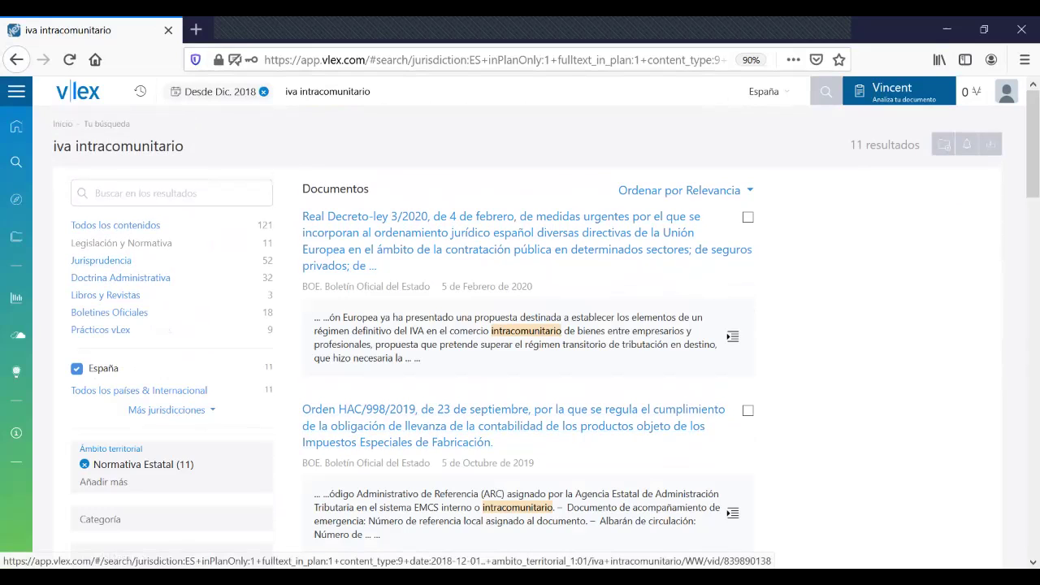
- Open Real Decreto-ley 3/2020 to view its Seguir and Guardar en favoritos options, and return to the results
left_click(500, 232)
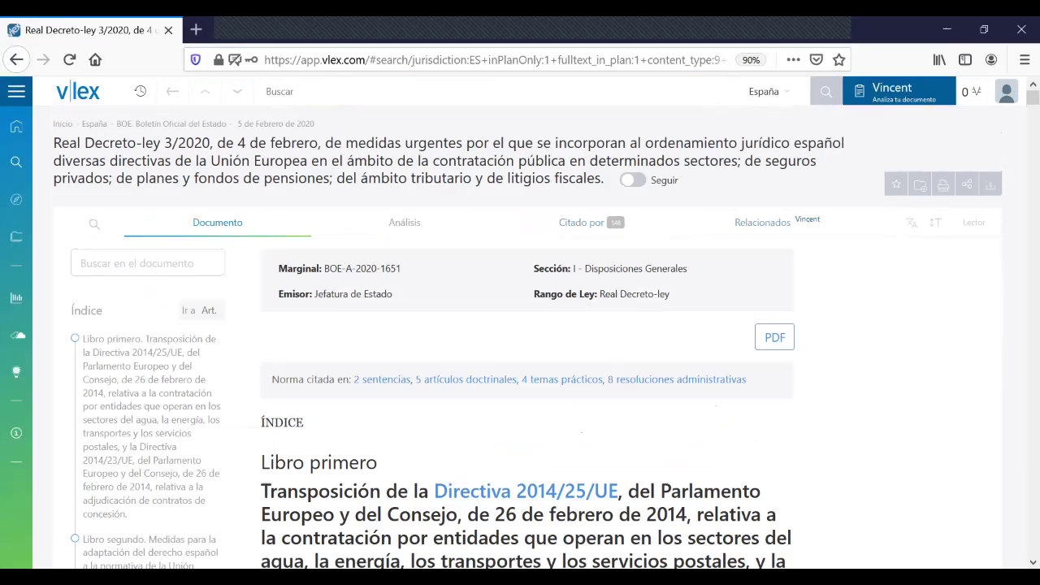
left_click(632, 179)
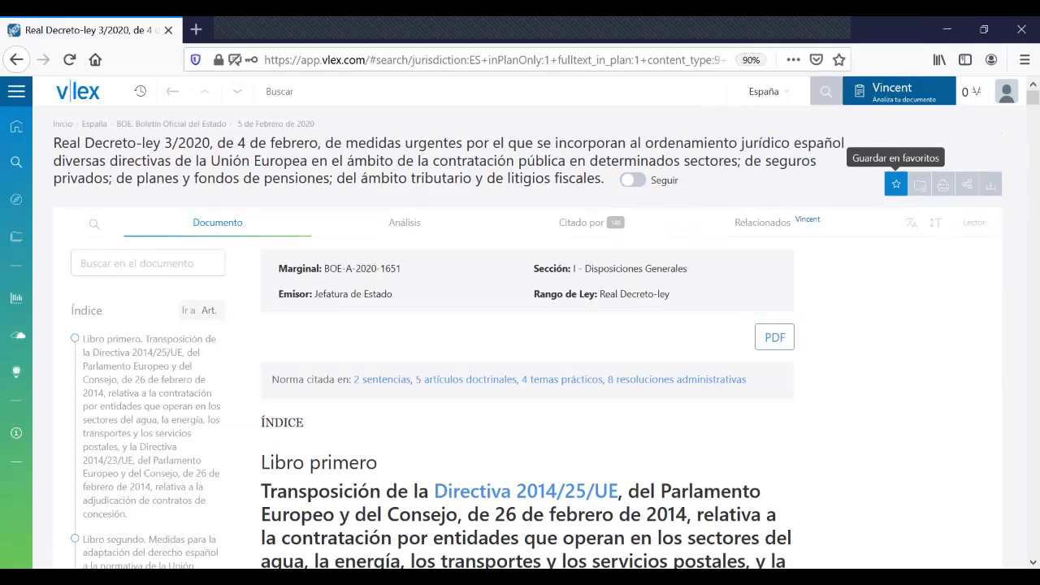
key("alt+Left")
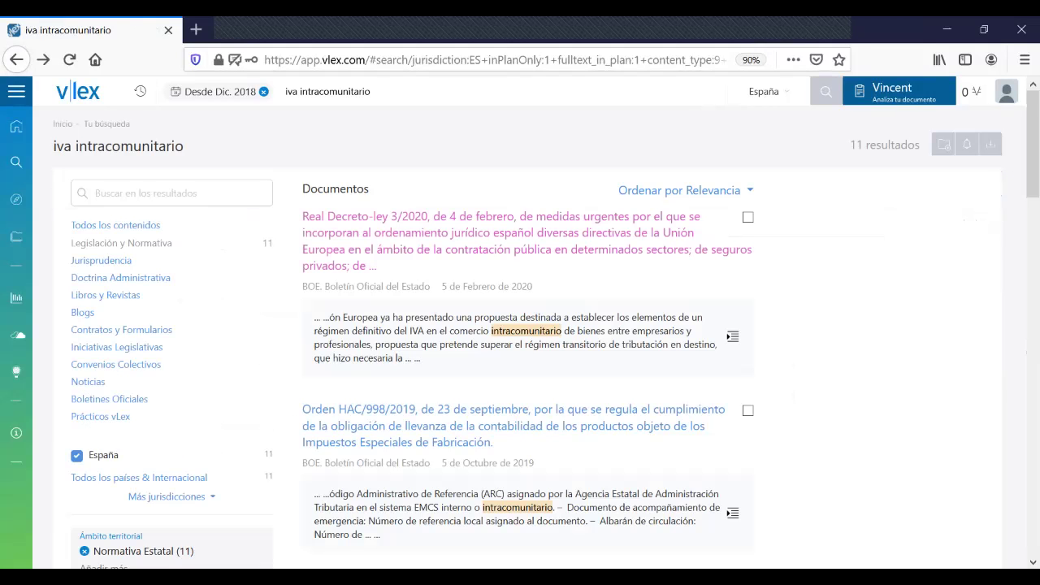
left_click(371, 91)
left_click_drag(371, 91, 286, 91)
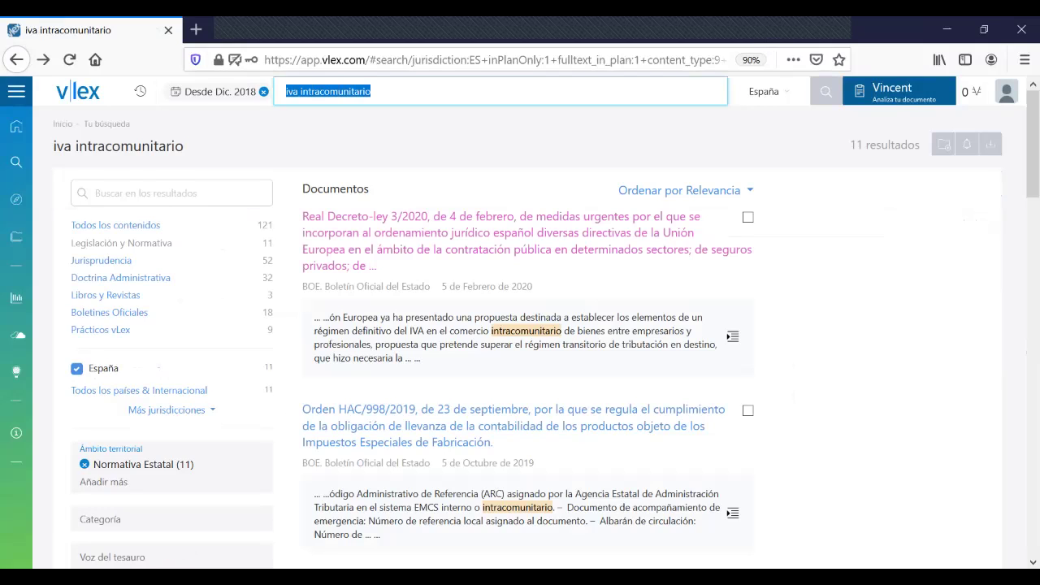
key("Escape")
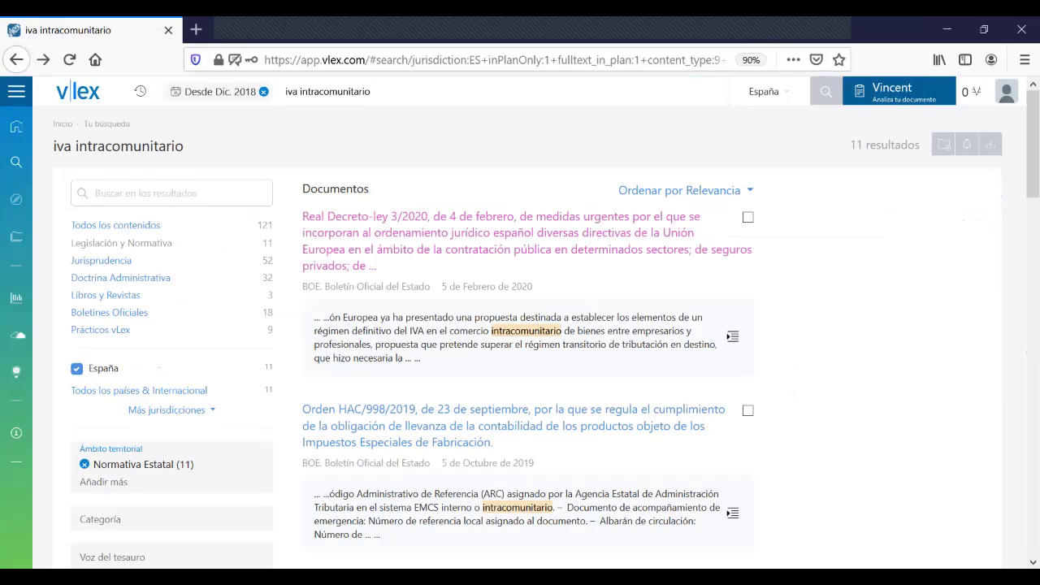
left_click_drag(372, 91, 286, 91)
key("Escape")
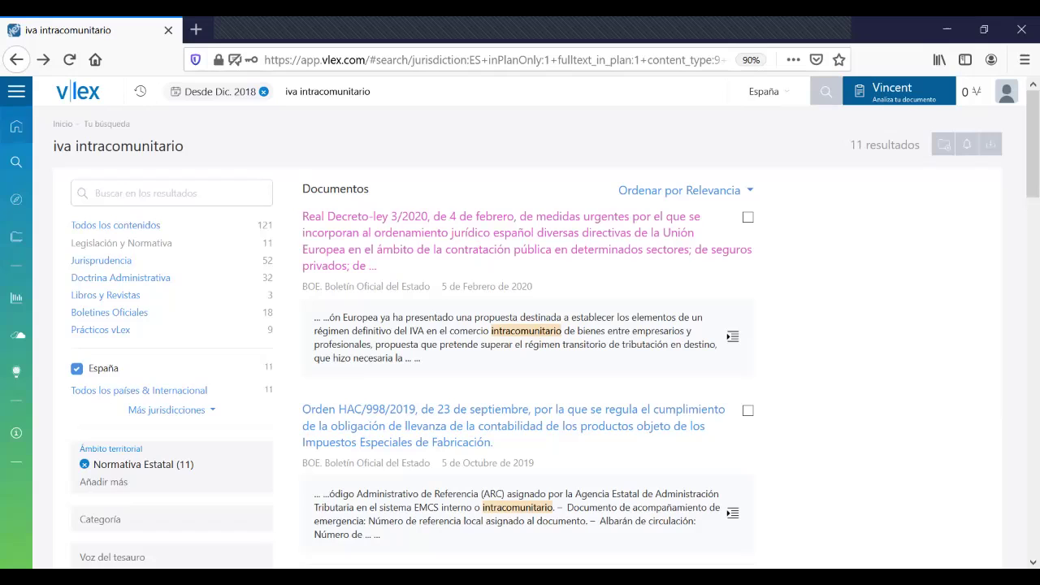
- Go to the home page, open the Búsqueda avanzada form and choose Prácticos vLex as the content type
left_click(16, 126)
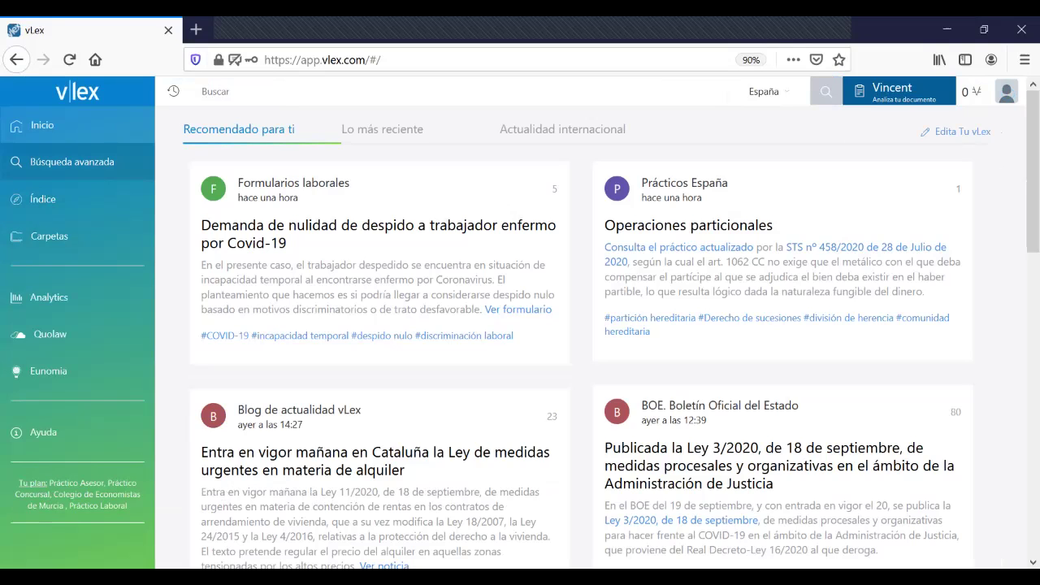
left_click(71, 162)
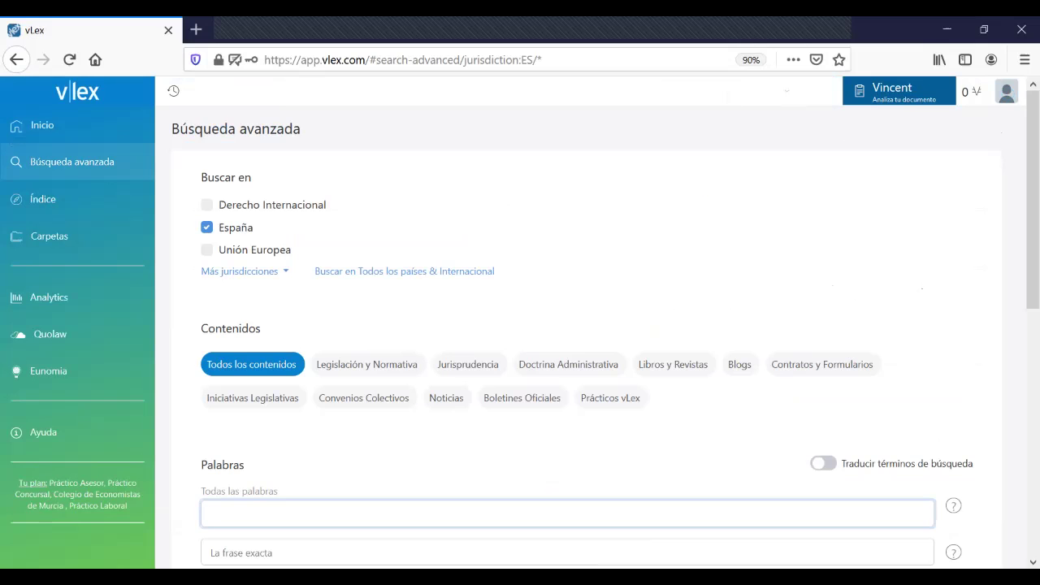
scroll(569, 325, "down", 3)
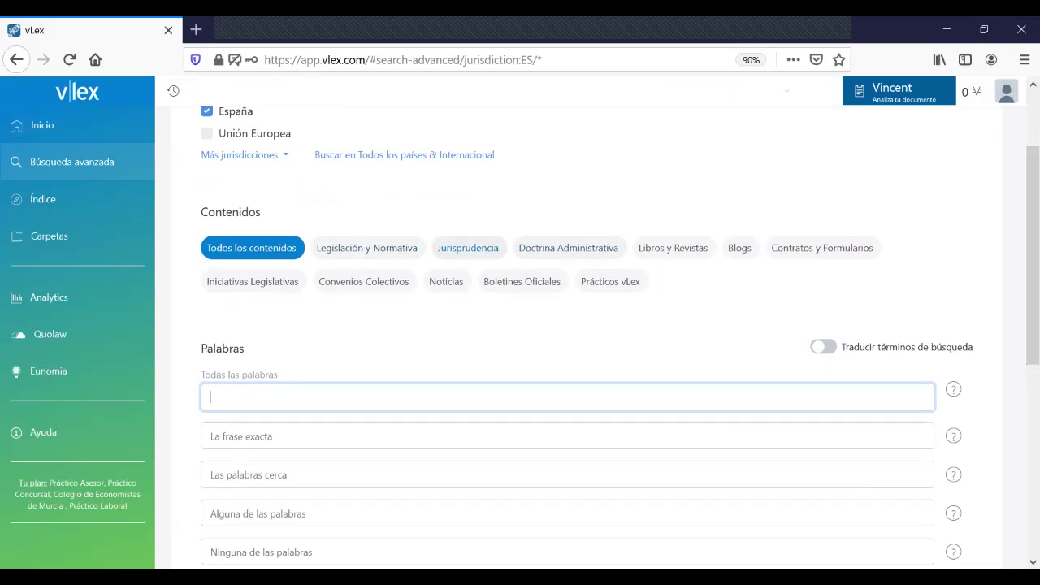
left_click(468, 247)
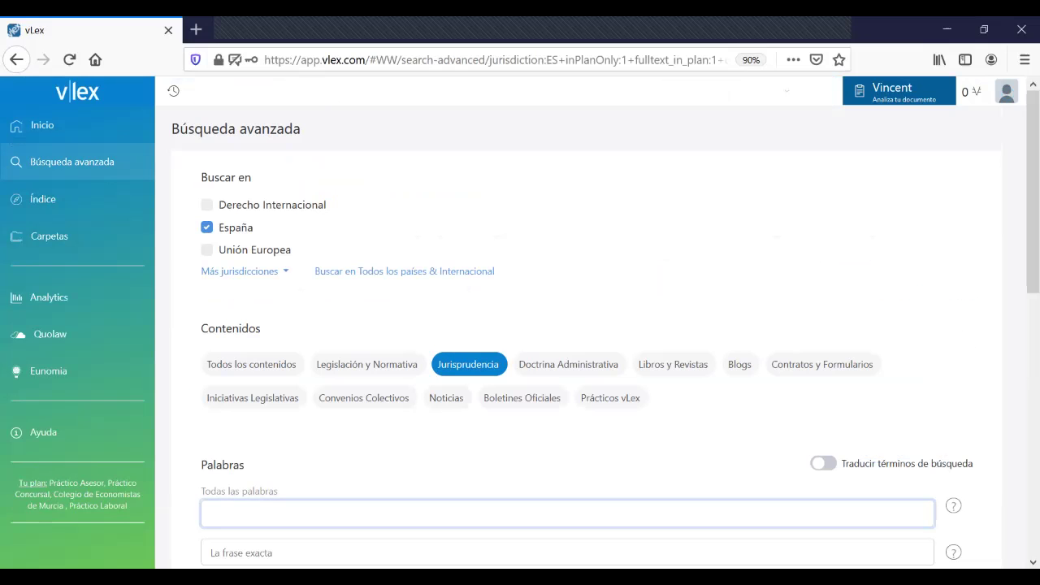
left_click(610, 397)
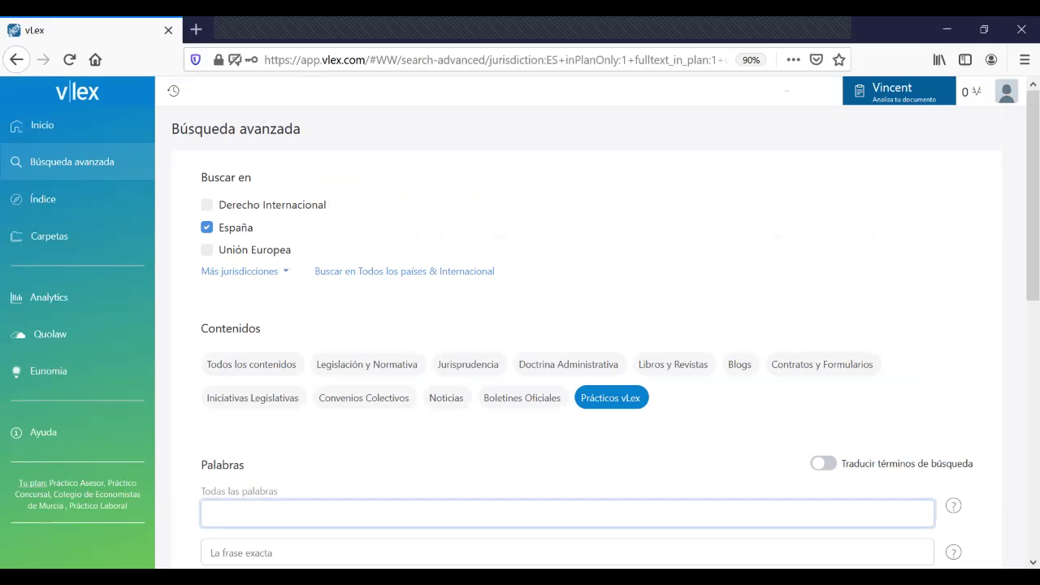
- Enter "iva intracomunitario" as the Todas las palabras term of the advanced search
scroll(568, 325, "down", 3)
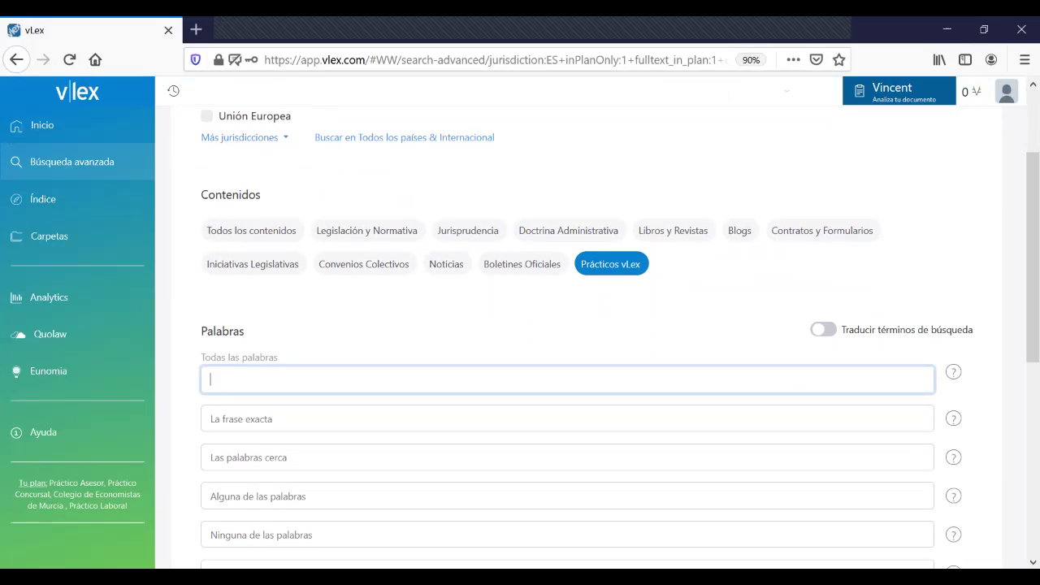
key("Down")
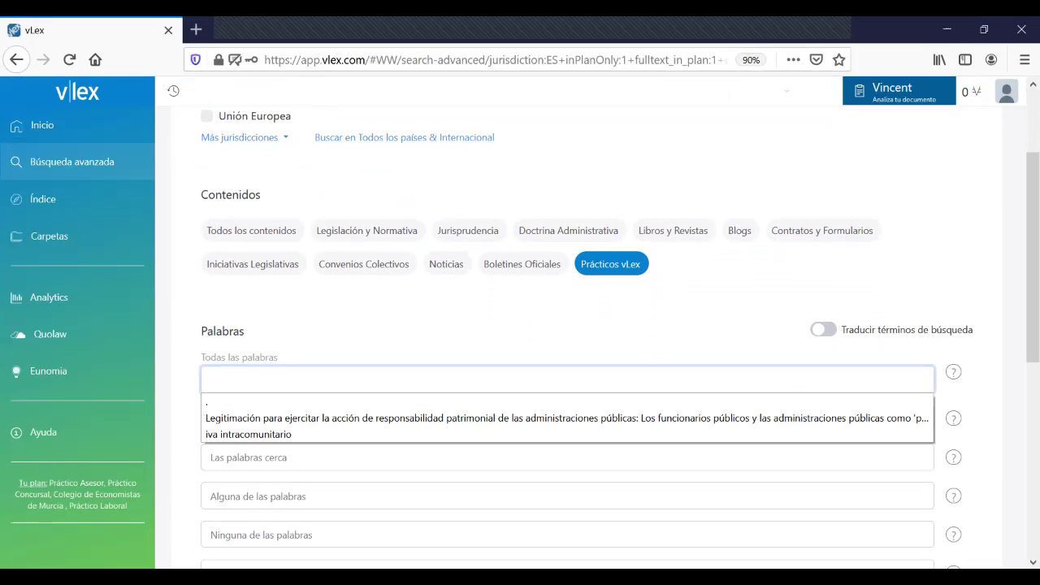
key("Down")
key("Down")
key("Down")
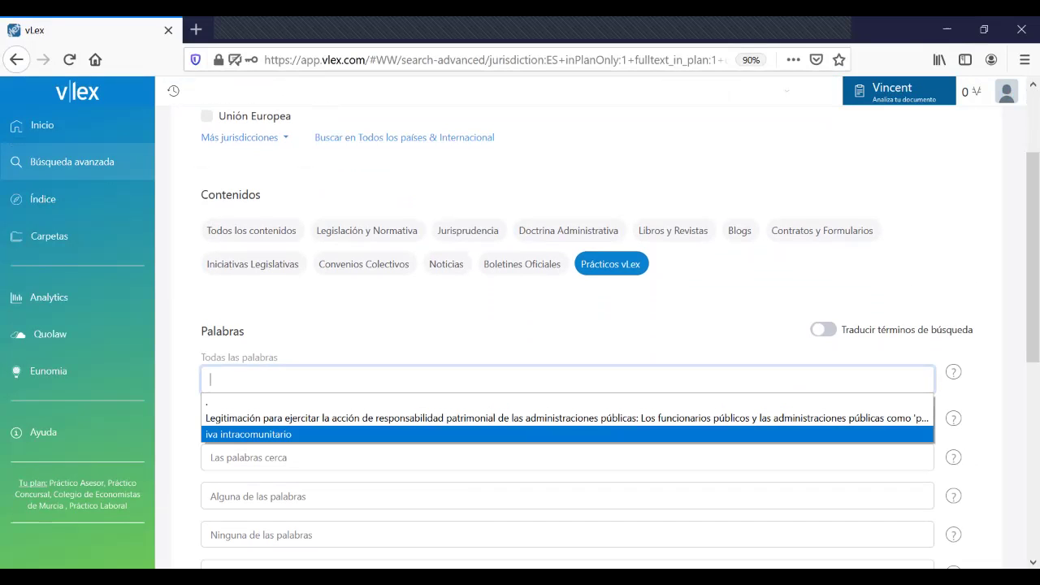
key("Return")
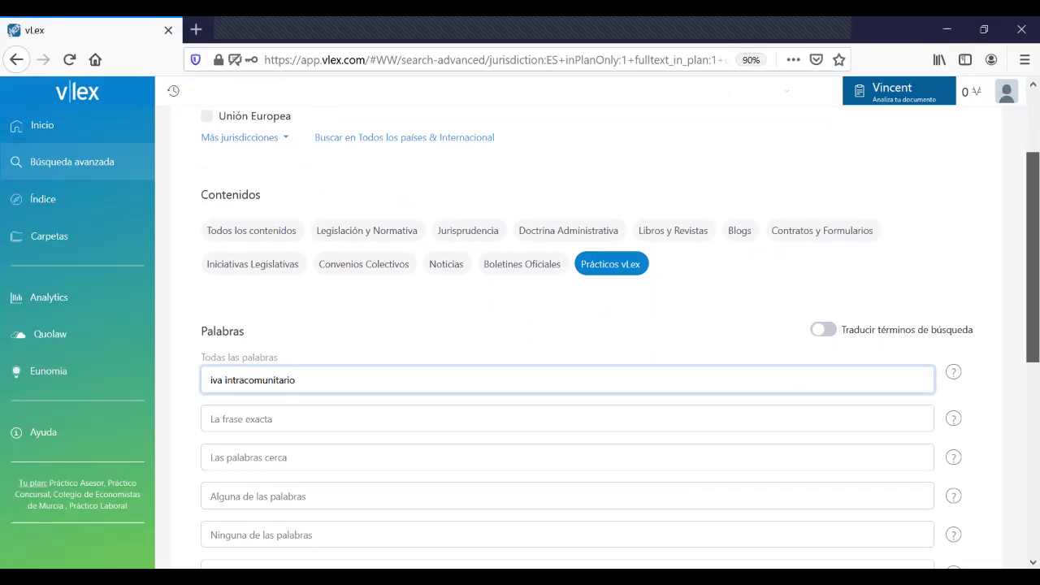
- Review the remaining word fields and filters of the form, and run the advanced search
scroll(568, 325, "down", 2)
scroll(568, 325, "down", 4)
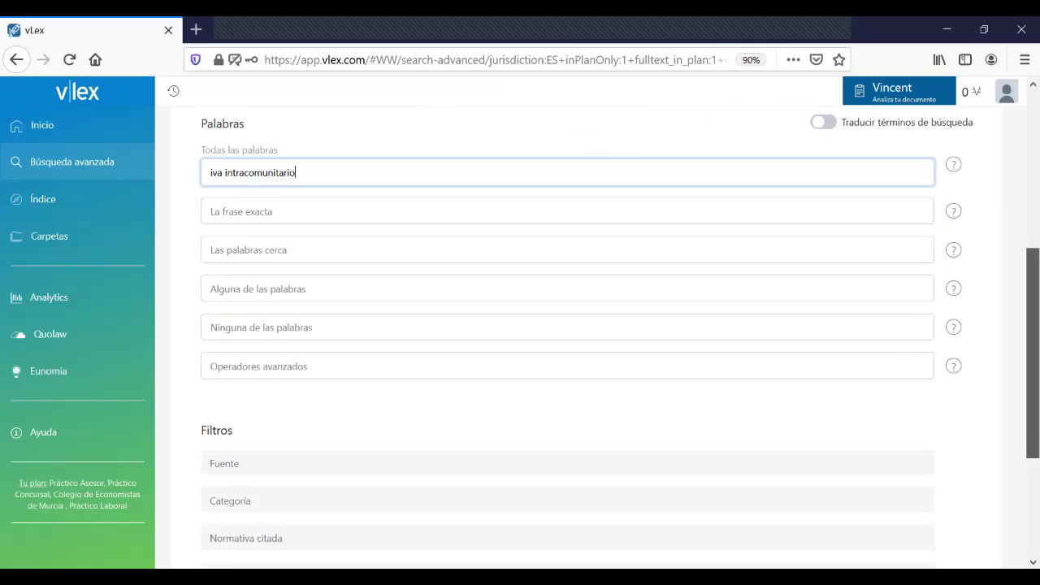
scroll(568, 325, "up", 3)
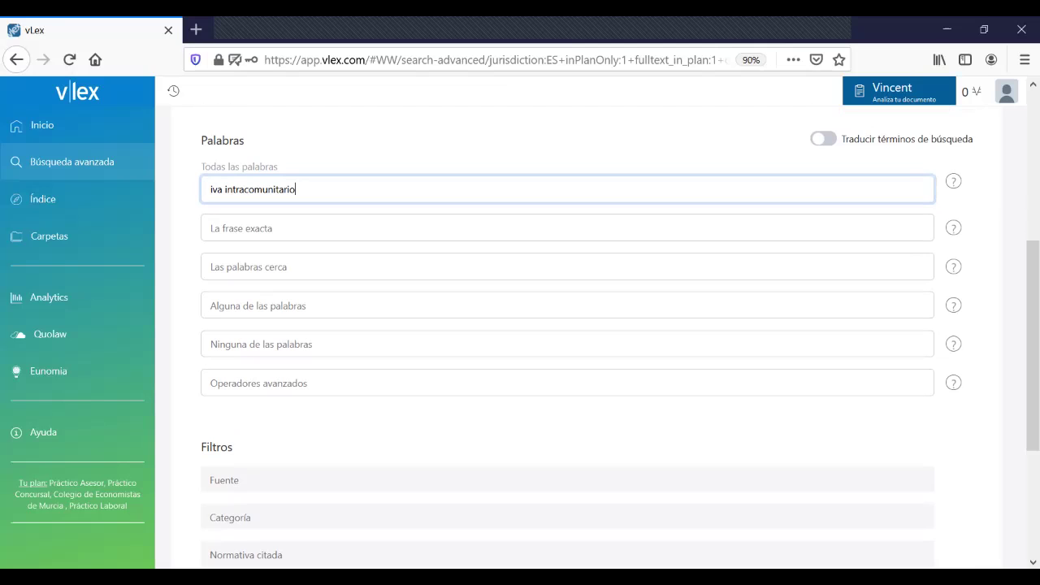
scroll(569, 325, "down", 3)
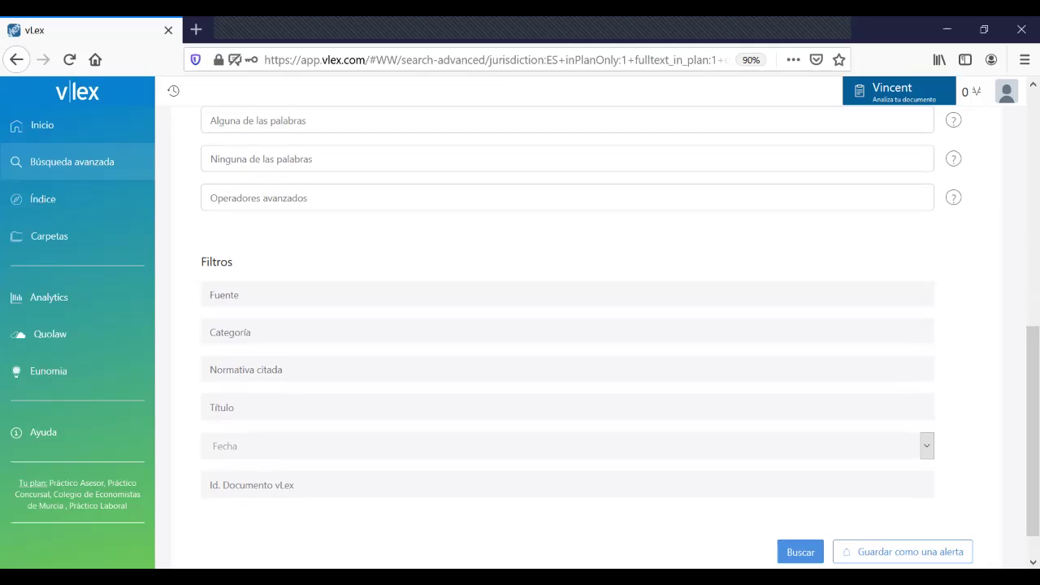
left_click(800, 551)
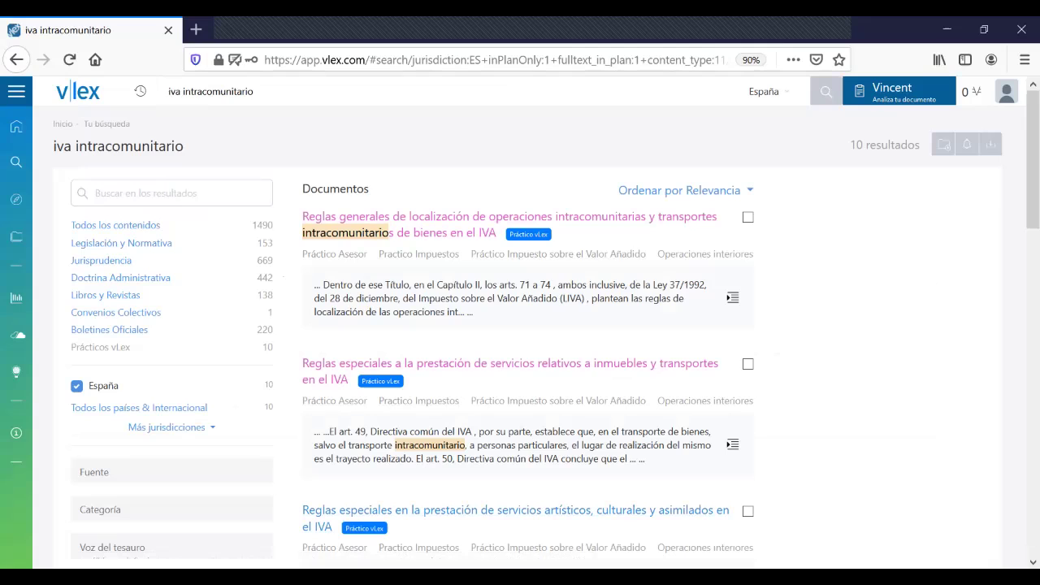
left_click_drag(857, 144, 916, 145)
left_click(916, 145)
double_click(264, 260)
left_click_drag(255, 91, 169, 91)
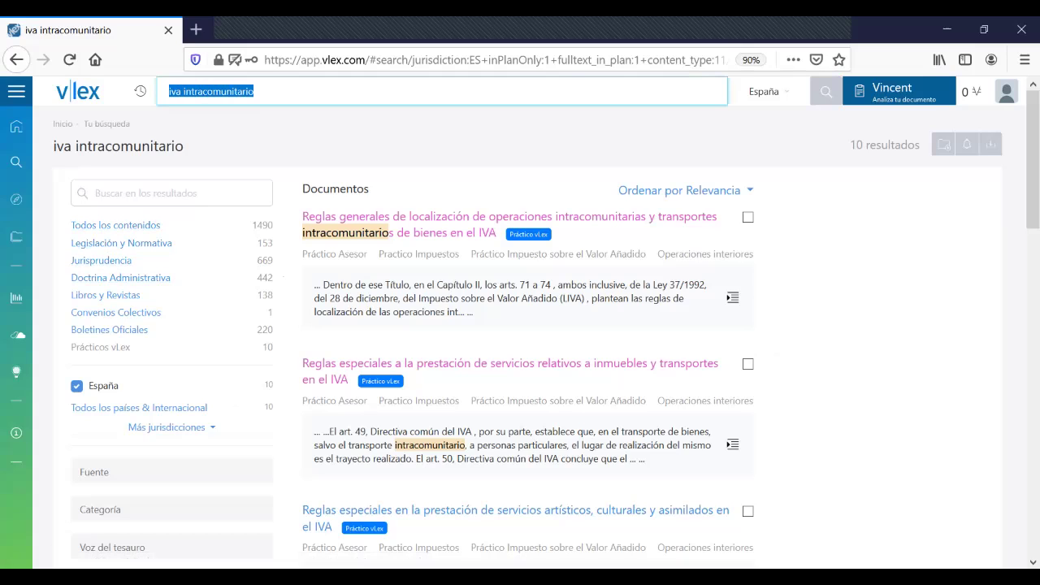
- Open the home page and the blank Búsqueda avanzada form, and return to the "iva intracomunitario" results
left_click(16, 126)
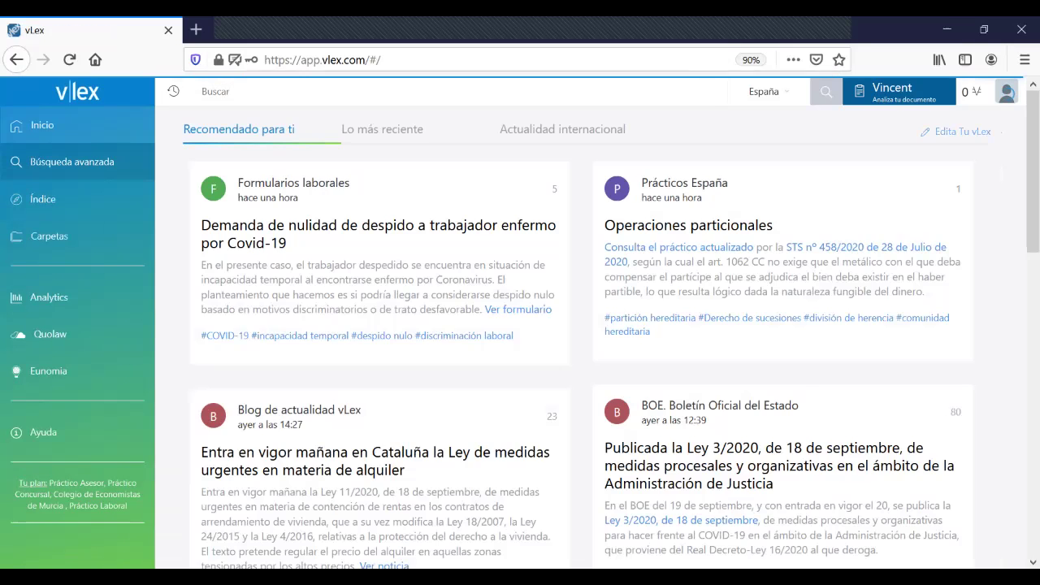
left_click(71, 162)
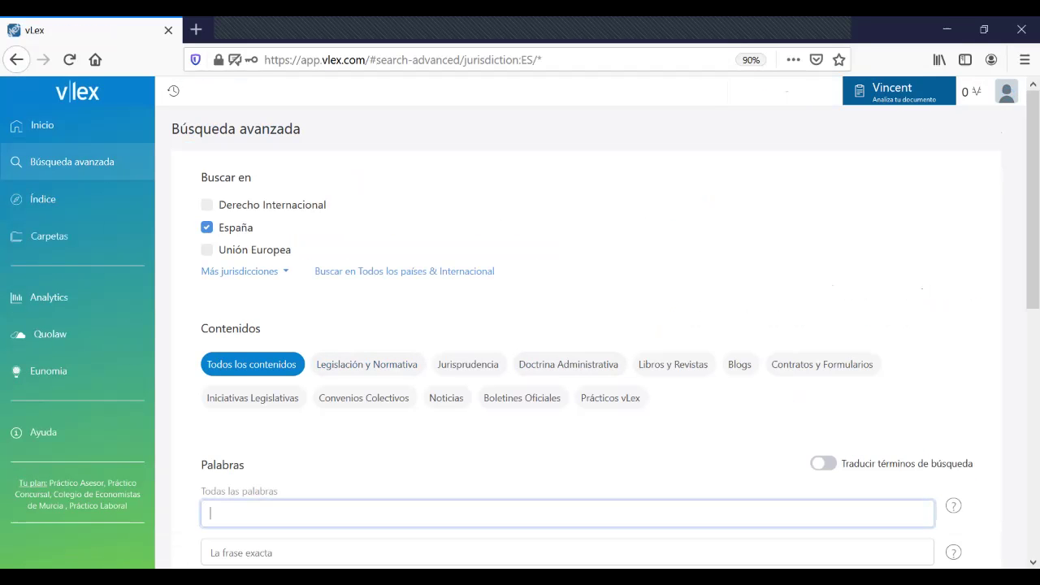
left_click(16, 59)
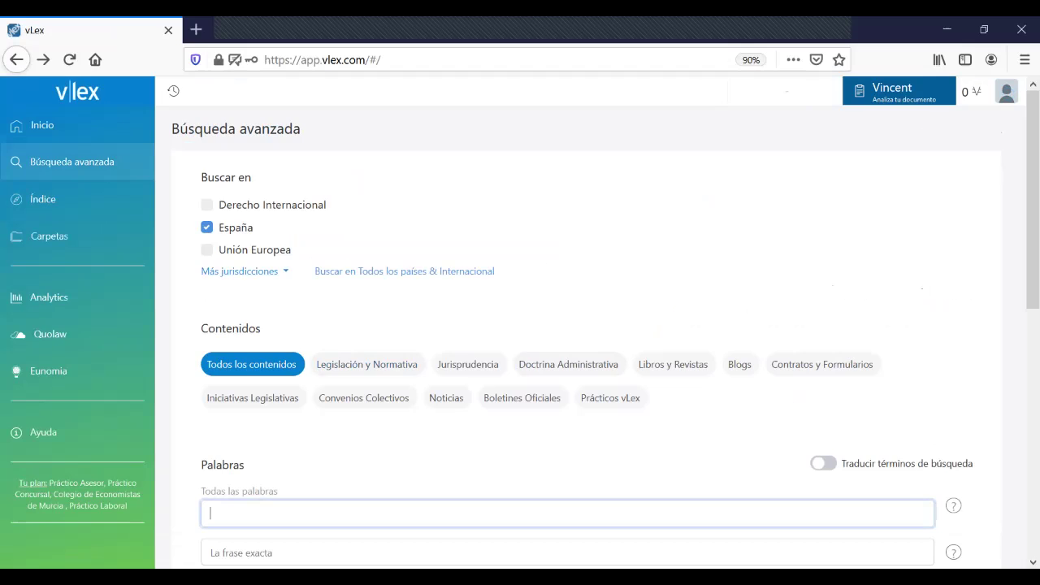
key("alt+Left")
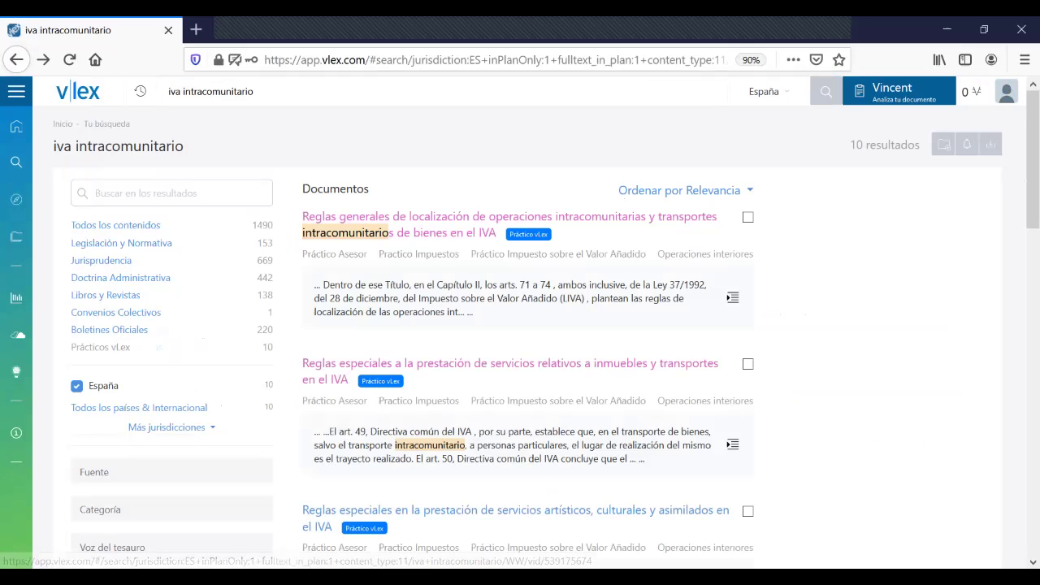
left_click(254, 91)
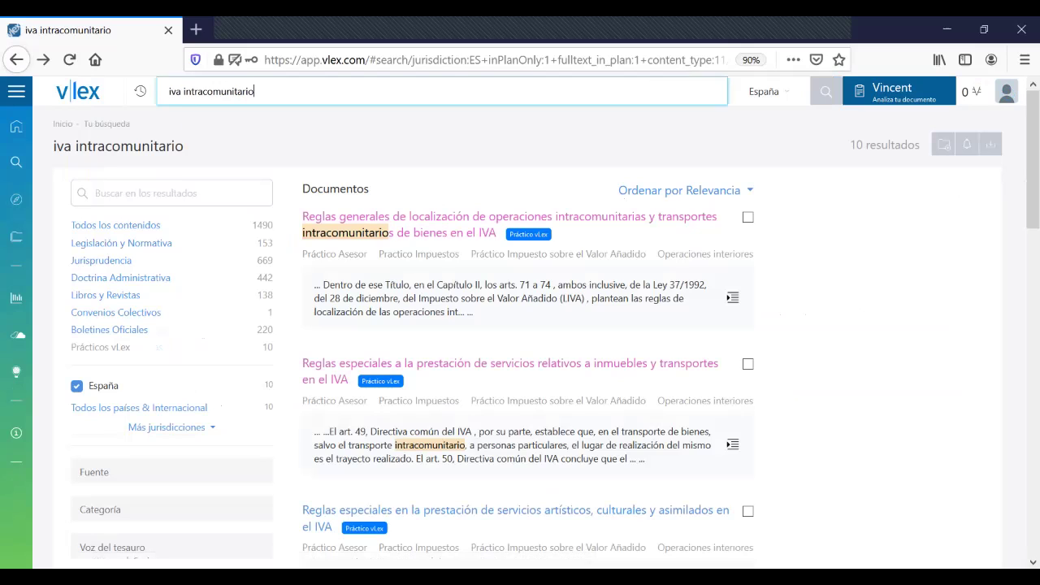
left_click_drag(254, 91, 169, 91)
key("Escape")
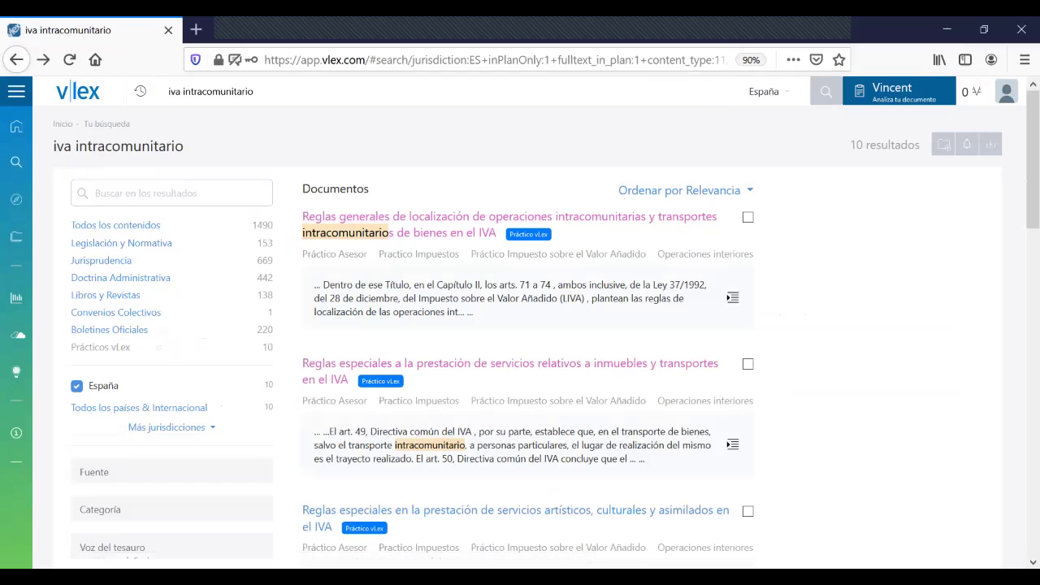
left_click_drag(255, 91, 169, 91)
- Go to the home page, open the Búsqueda avanzada form and choose Jurisprudencia as the content type
left_click(16, 126)
left_click(72, 162)
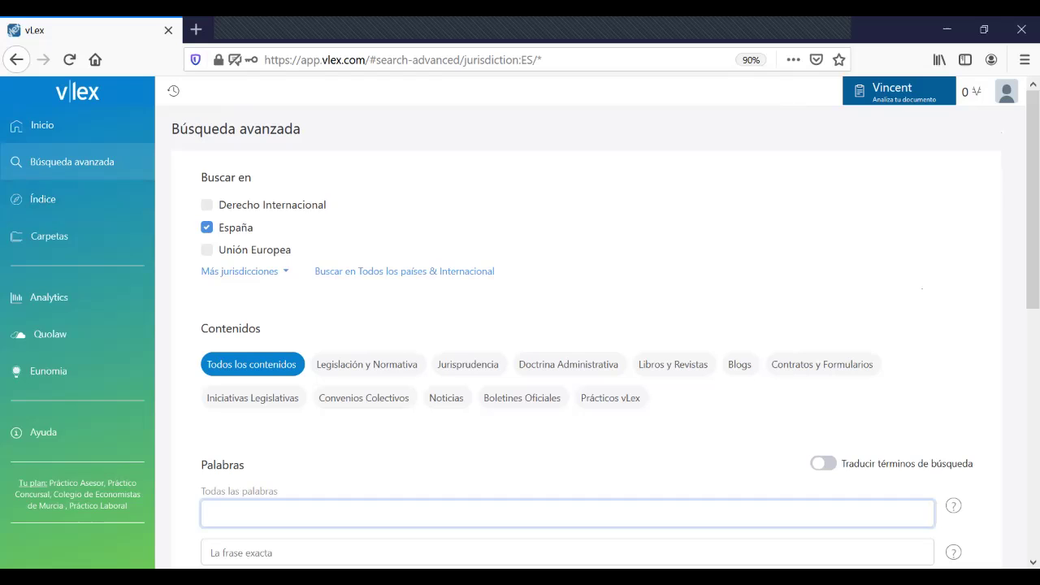
left_click(16, 59)
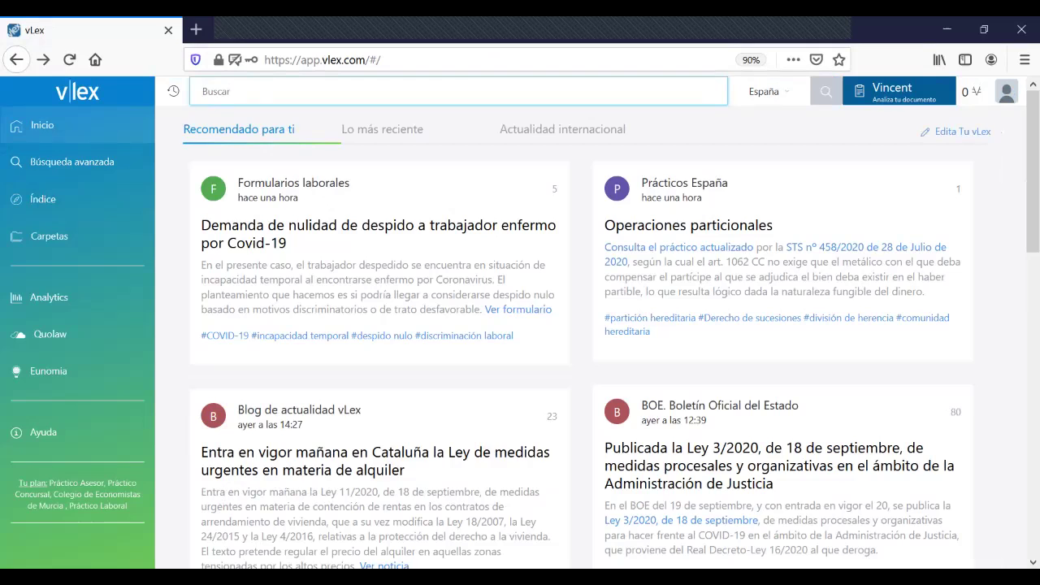
left_click(72, 162)
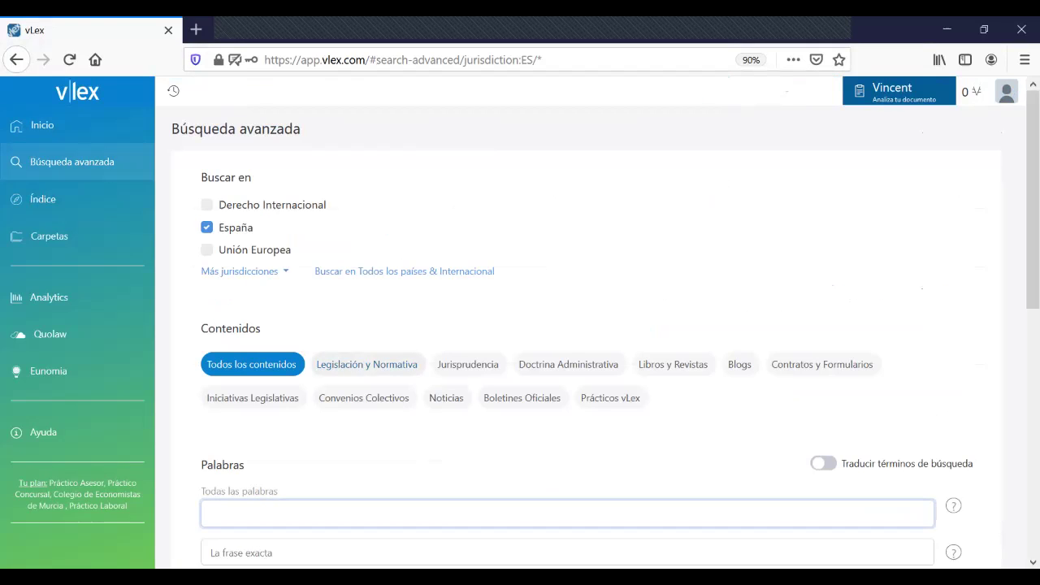
left_click(468, 364)
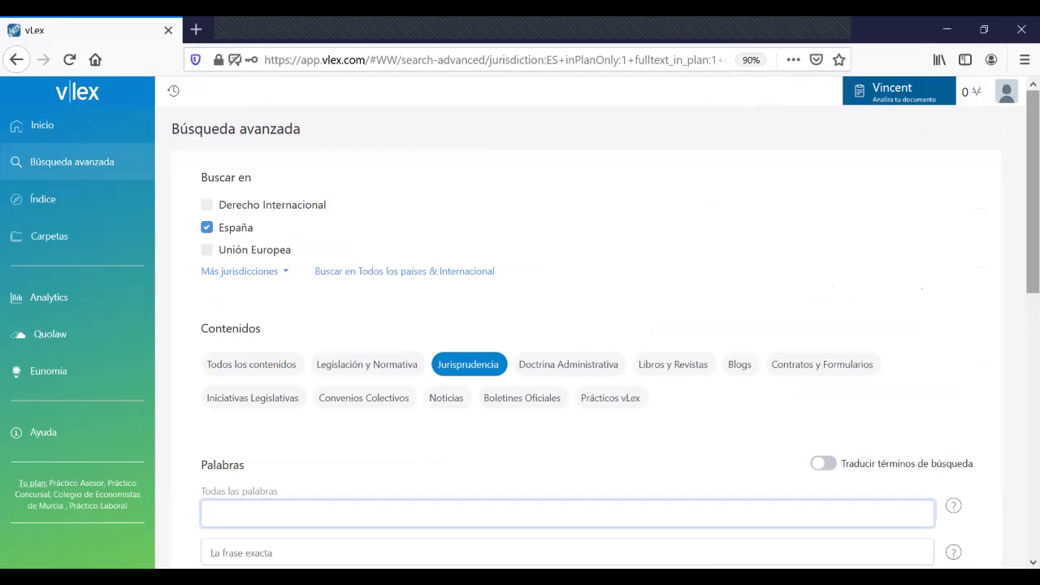
- Examine the word fields and the filters that the advanced search offers for Jurisprudencia
scroll(578, 337, "down", 1)
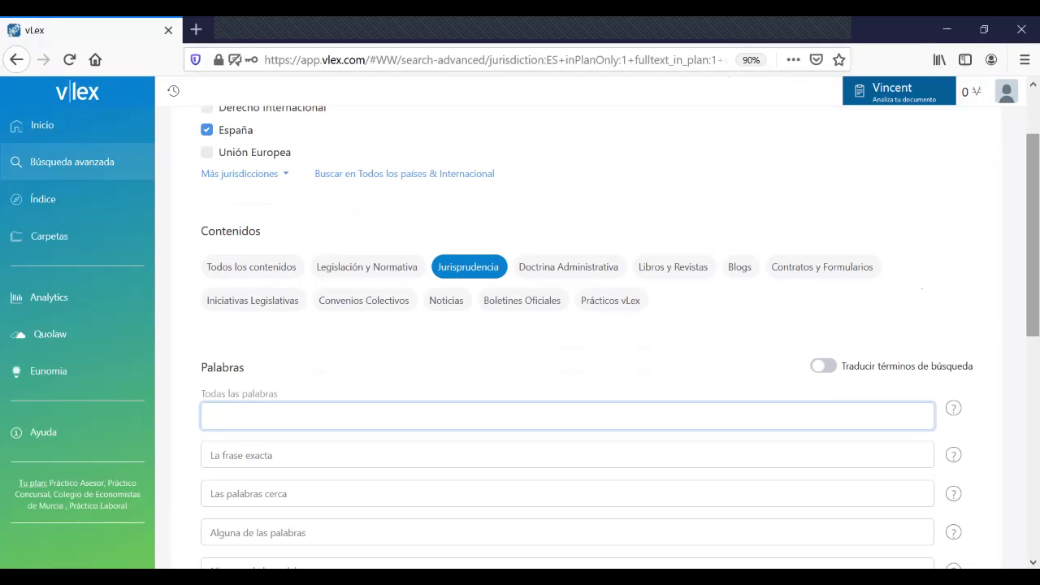
scroll(569, 325, "down", 1)
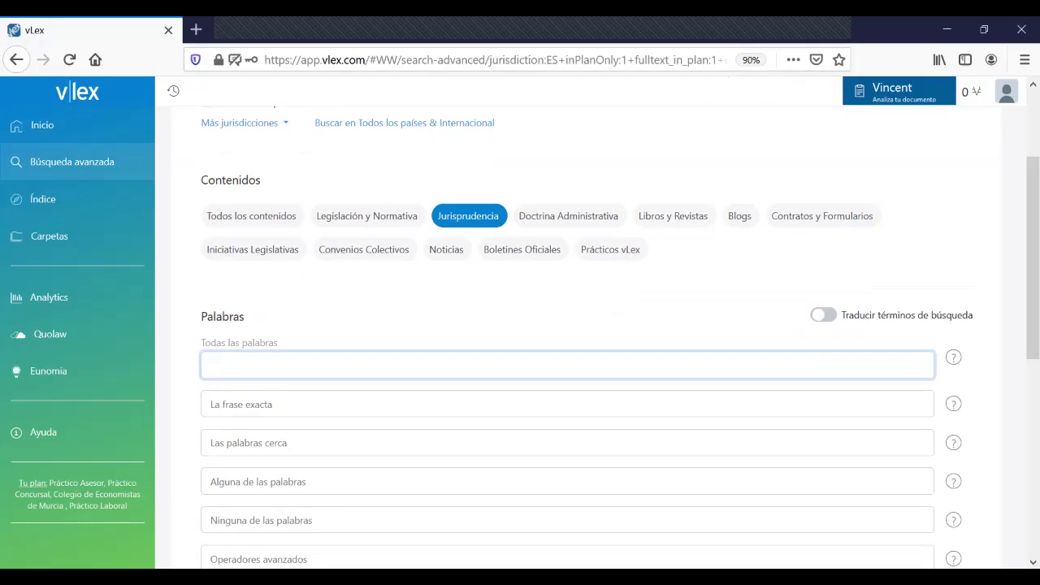
key("Down")
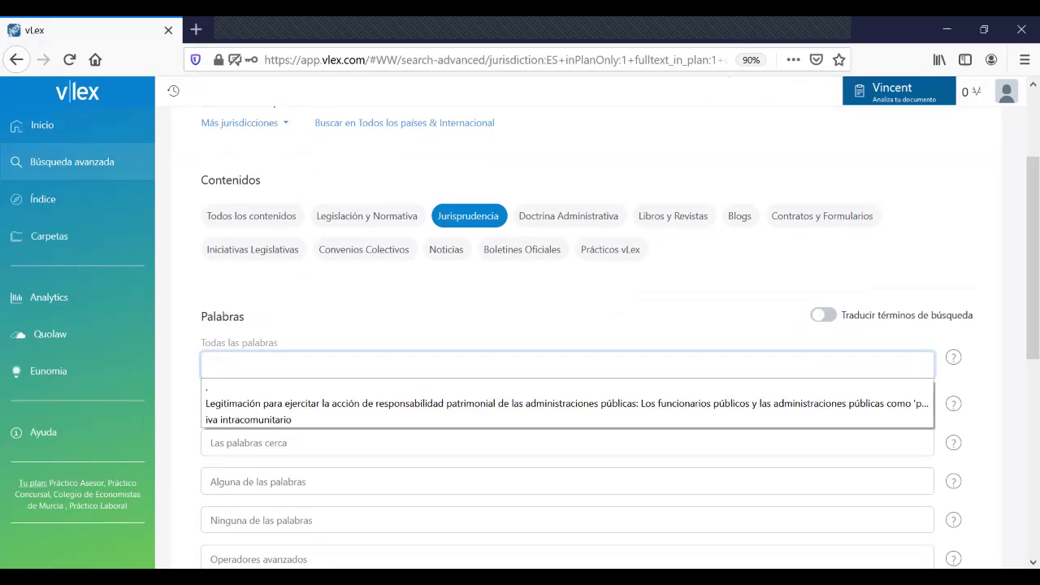
scroll(1032, 260, "down", 10)
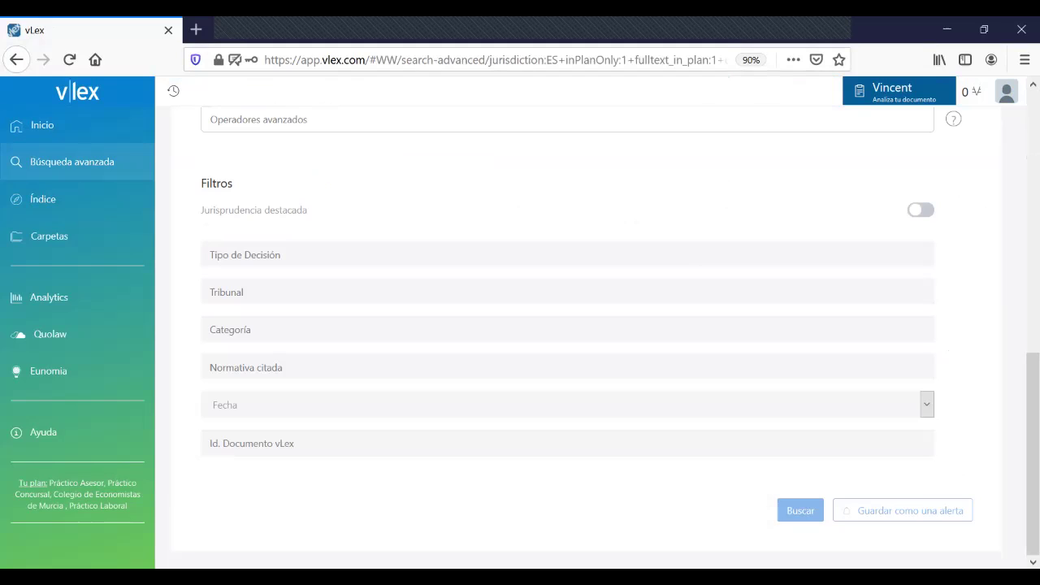
- Open the Índice and highlight the products listed under Tu plan
left_click(43, 199)
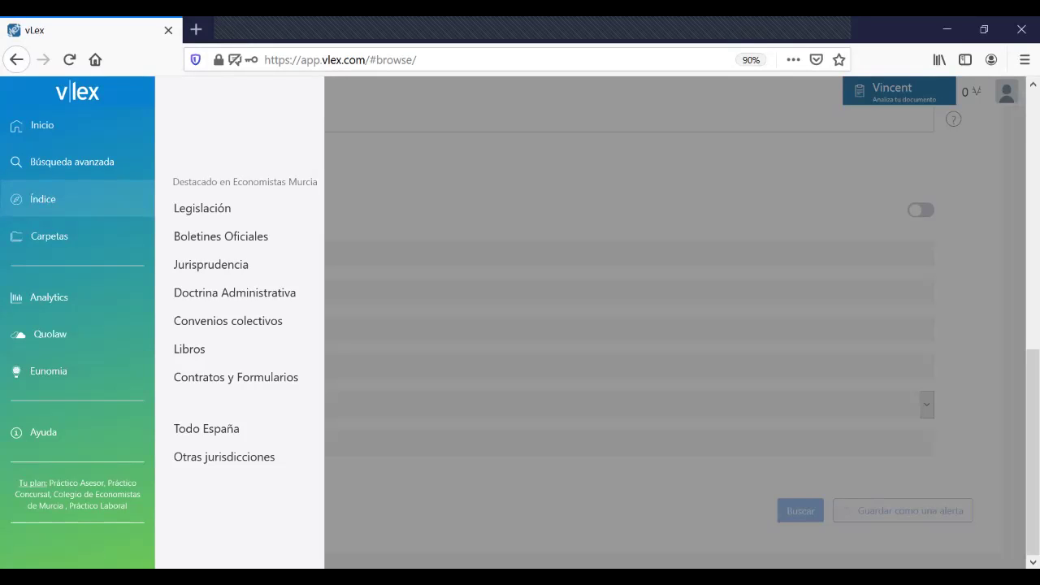
left_click_drag(49, 483, 18, 483)
left_click_drag(53, 494, 128, 505)
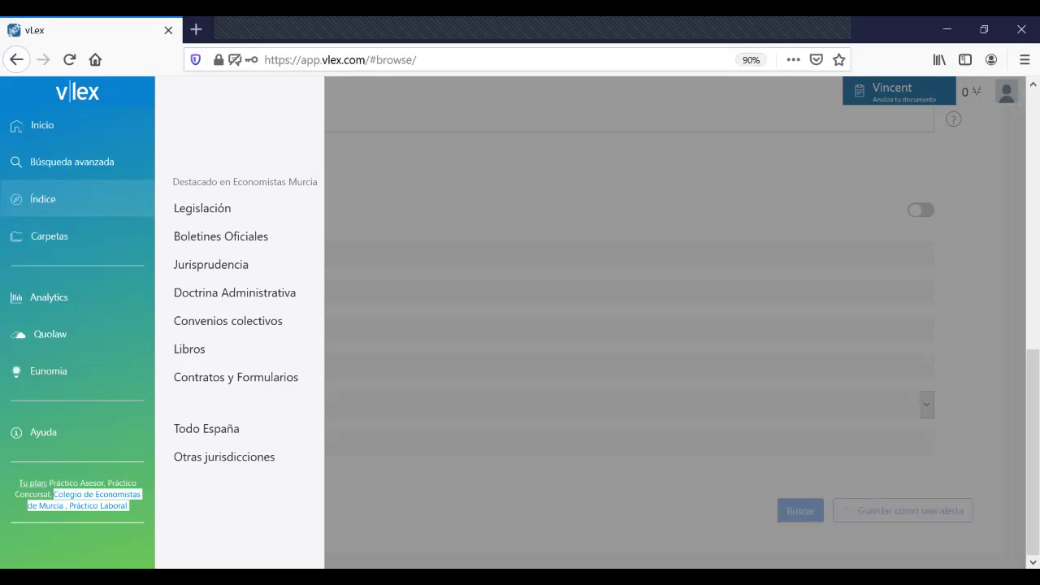
left_click(127, 506)
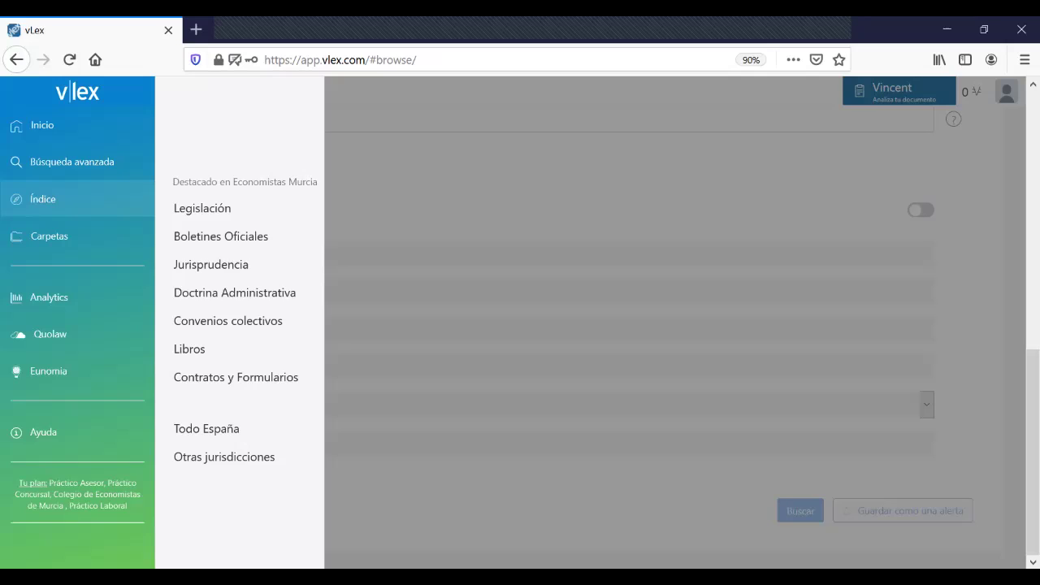
left_click_drag(49, 482, 128, 506)
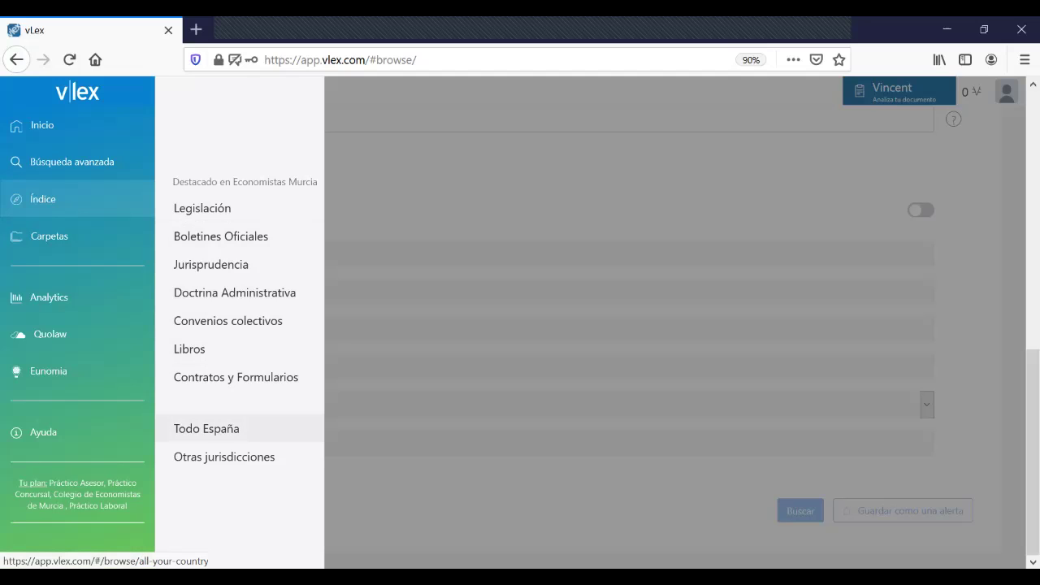
- Browse the index through Todo España, Prácticos vLex and Laboral, and open the Práctico Laboral
left_click(206, 429)
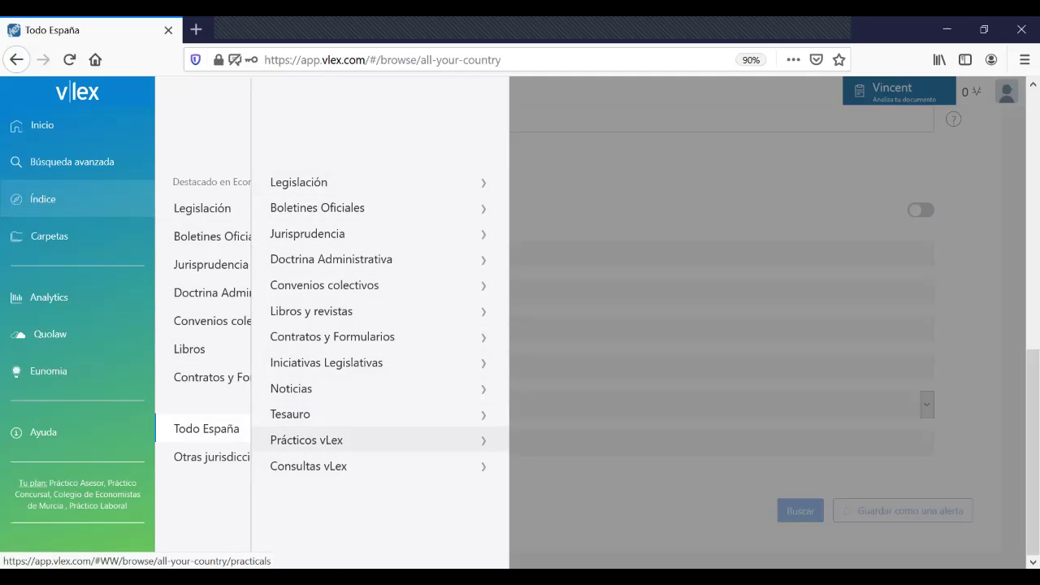
left_click(341, 439)
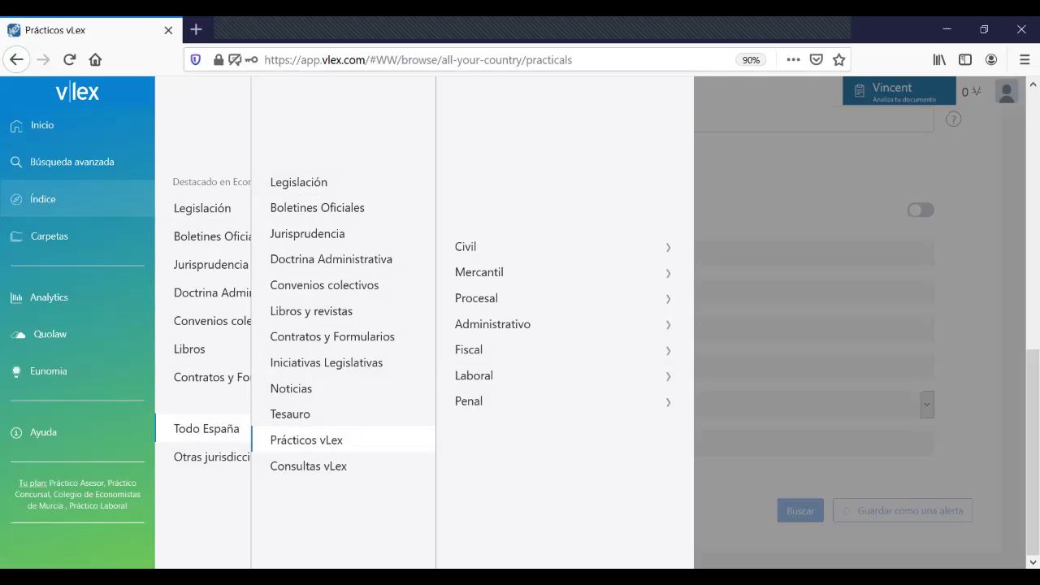
left_click(487, 375)
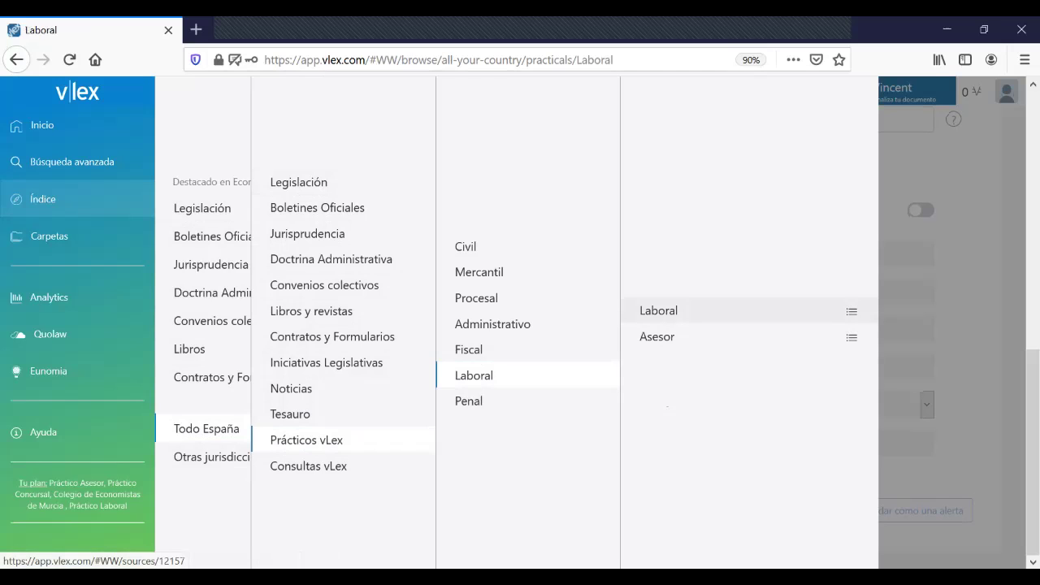
left_click(658, 310)
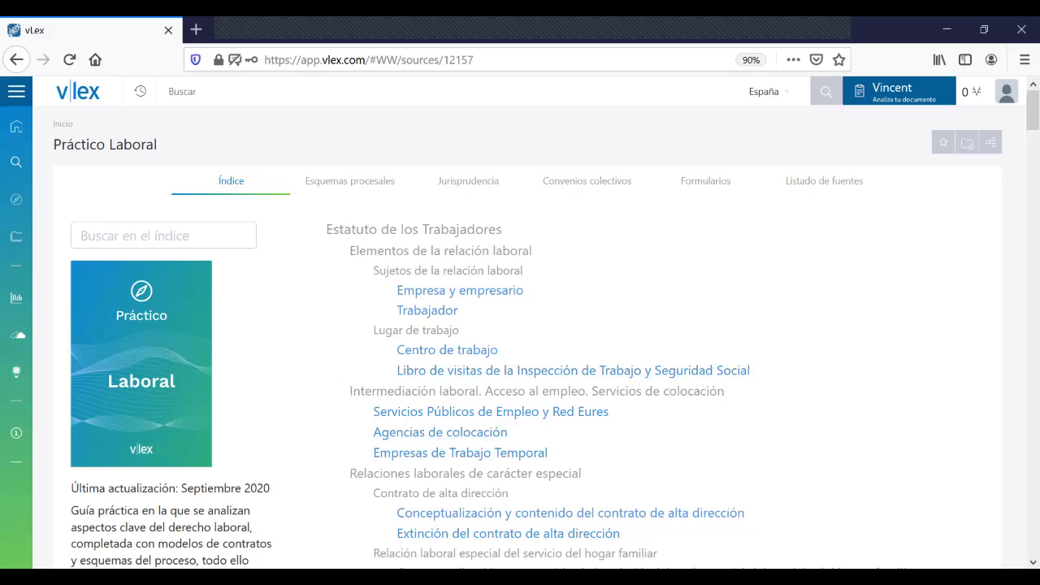
mouse_move(1033, 110)
left_mouse_down()
mouse_move(1032, 533)
mouse_move(1032, 114)
left_mouse_up()
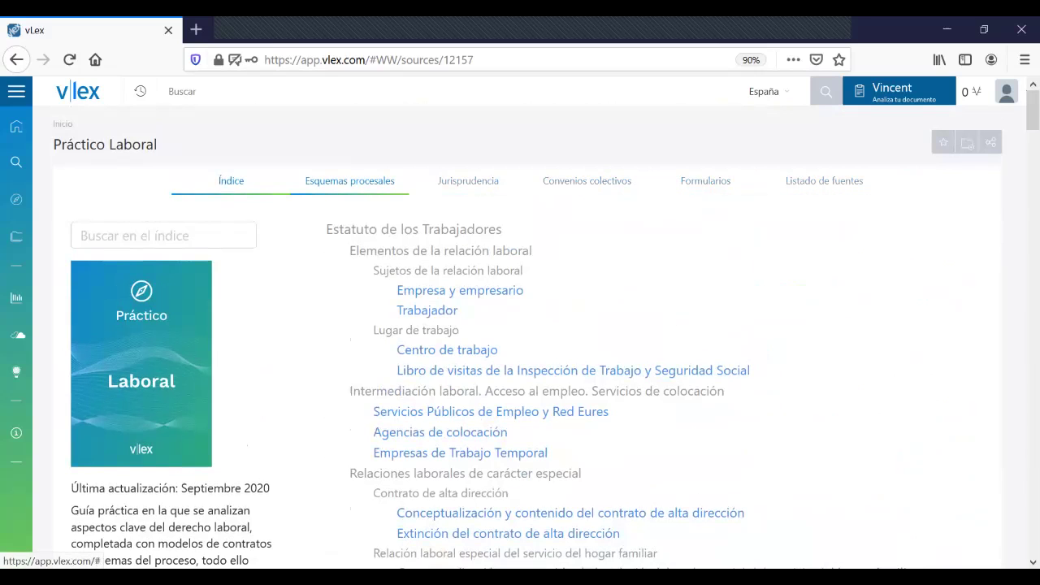
- Show the Esquemas procesales of the Práctico Laboral and open the Proceso monitorio laboral (art. 101 LRJS) diagram
left_click(349, 180)
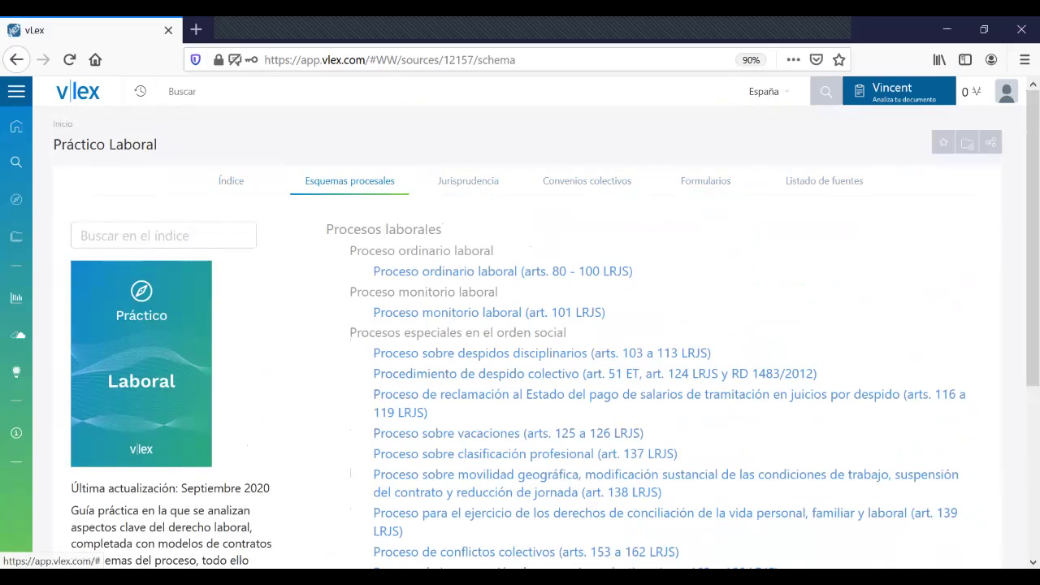
left_click(487, 312)
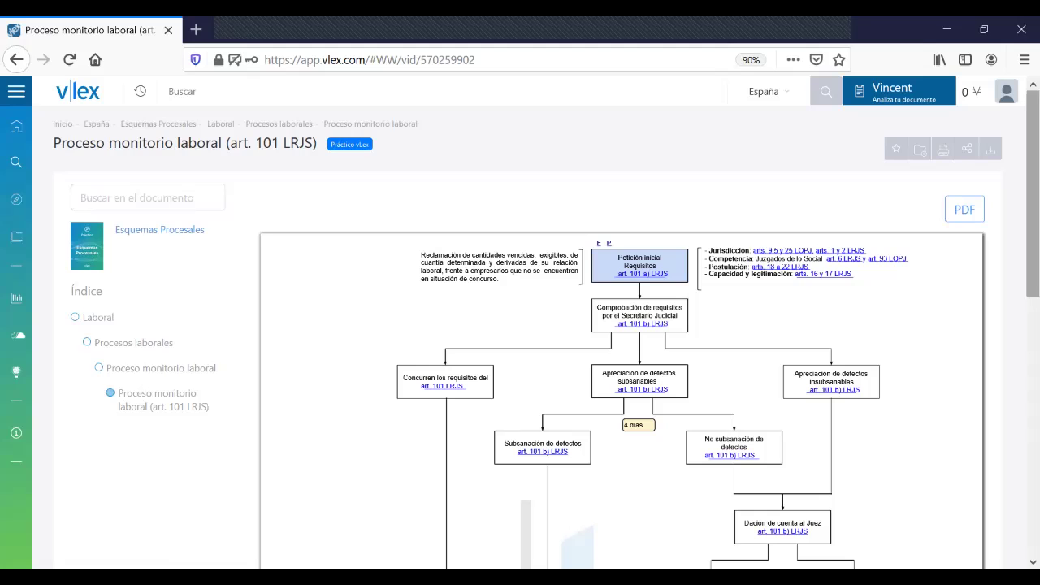
scroll(622, 337, "down", 3)
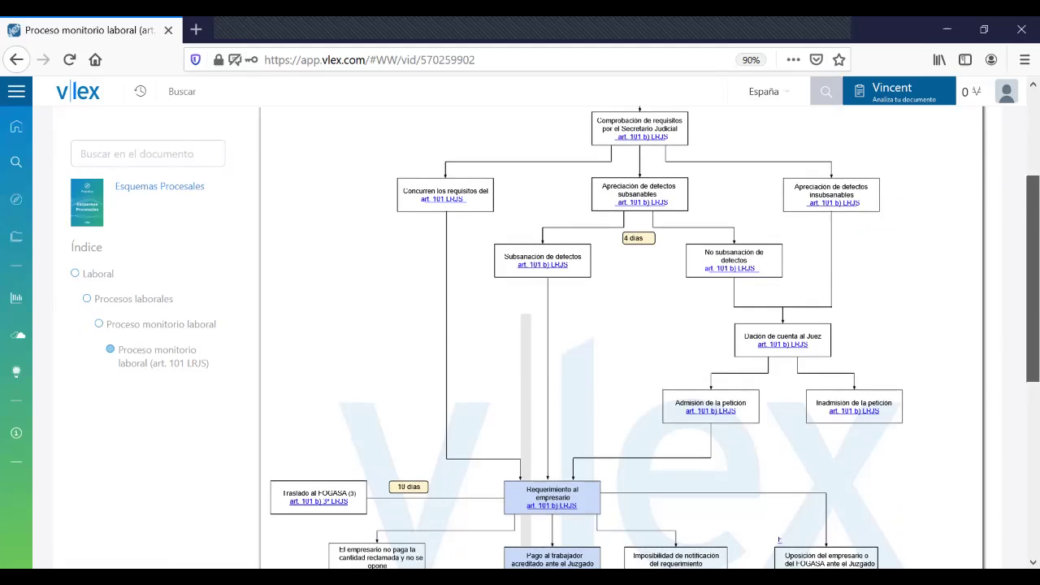
- Examine the Proceso monitorio laboral (art. 101 LRJS) diagram and return to the Esquemas procesales of the Práctico Laboral
scroll(622, 337, "down", 4)
scroll(622, 337, "up", 6)
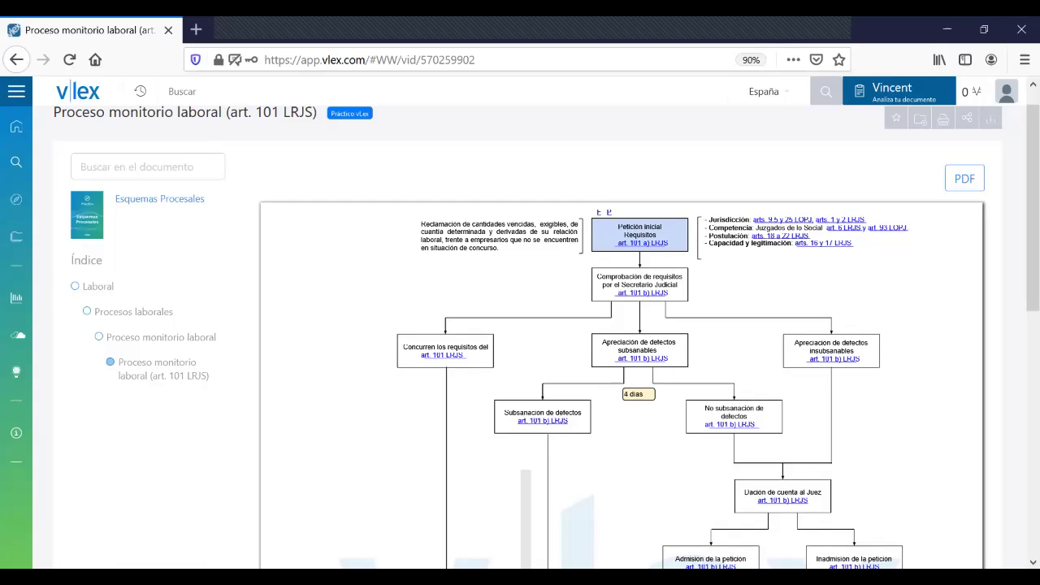
left_click_drag(1032, 207, 1032, 344)
scroll(621, 337, "up", 6)
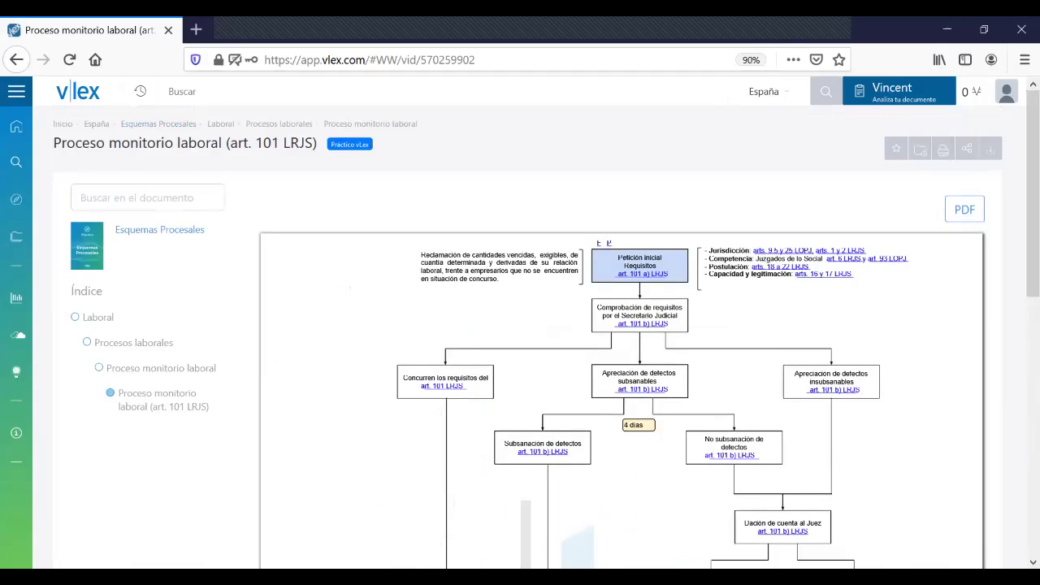
left_click(16, 60)
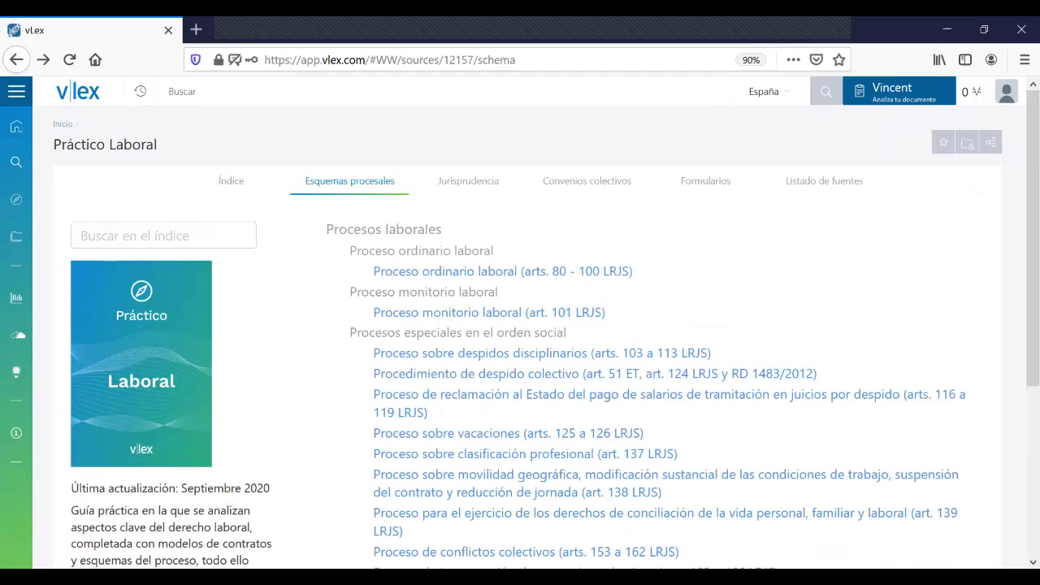
- Browse the Práctico Laboral's Jurisprudencia, Convenios colectivos and Formularios, and open the Modelo de precontrato laboral de personal de alta dirección
left_click(468, 180)
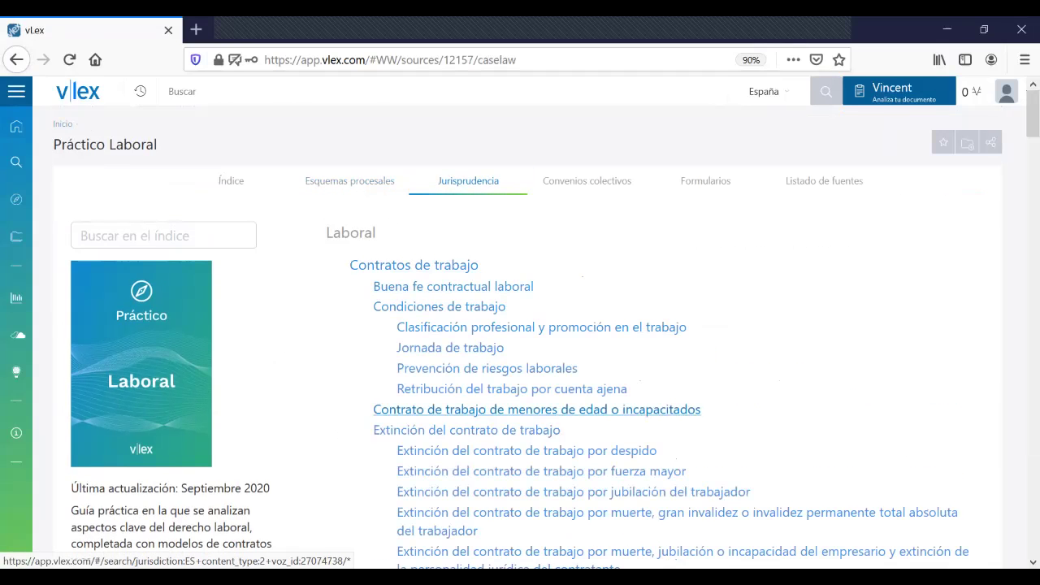
left_click(587, 180)
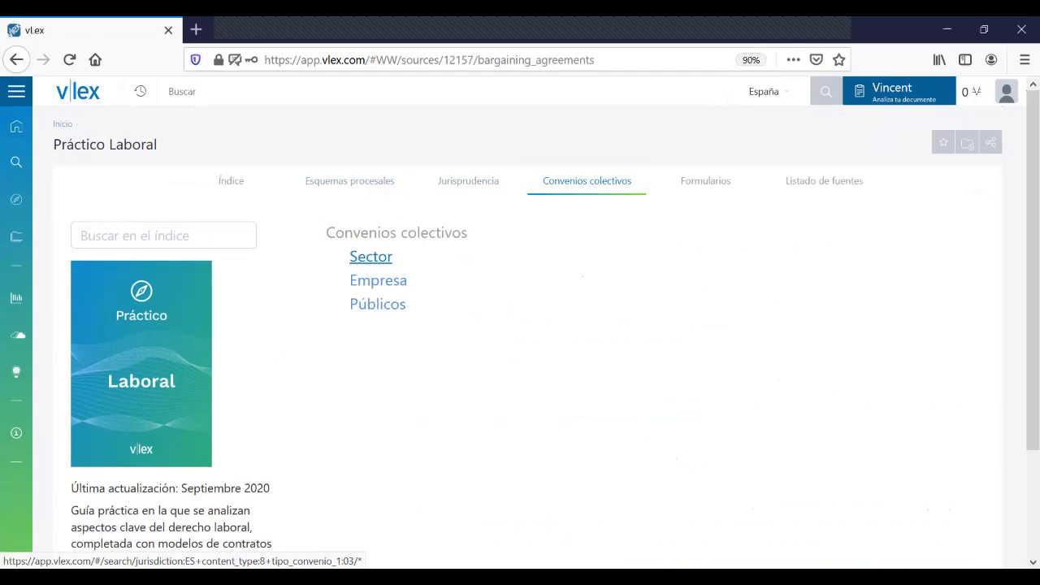
left_click(705, 180)
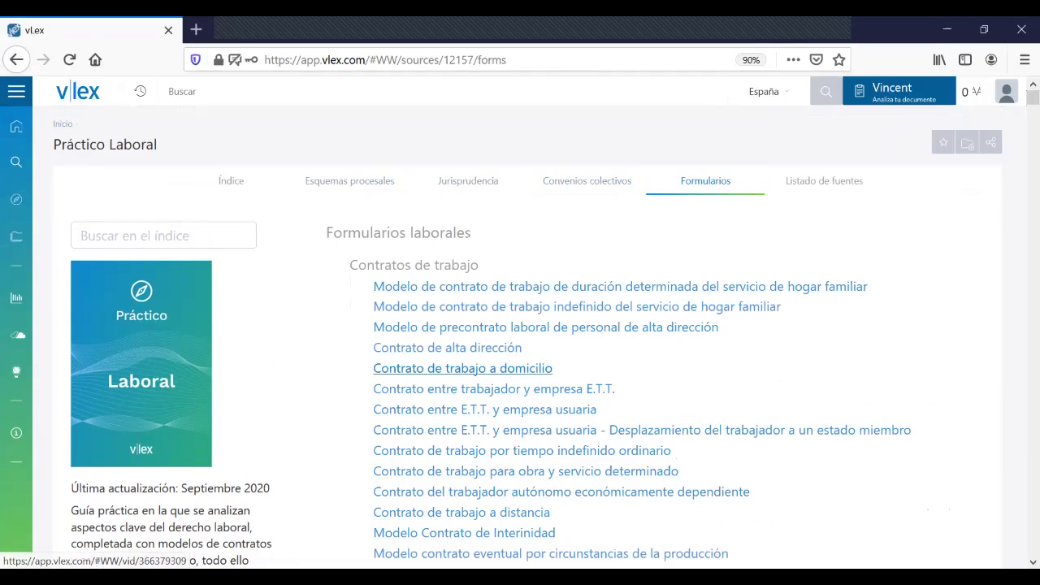
left_click(545, 326)
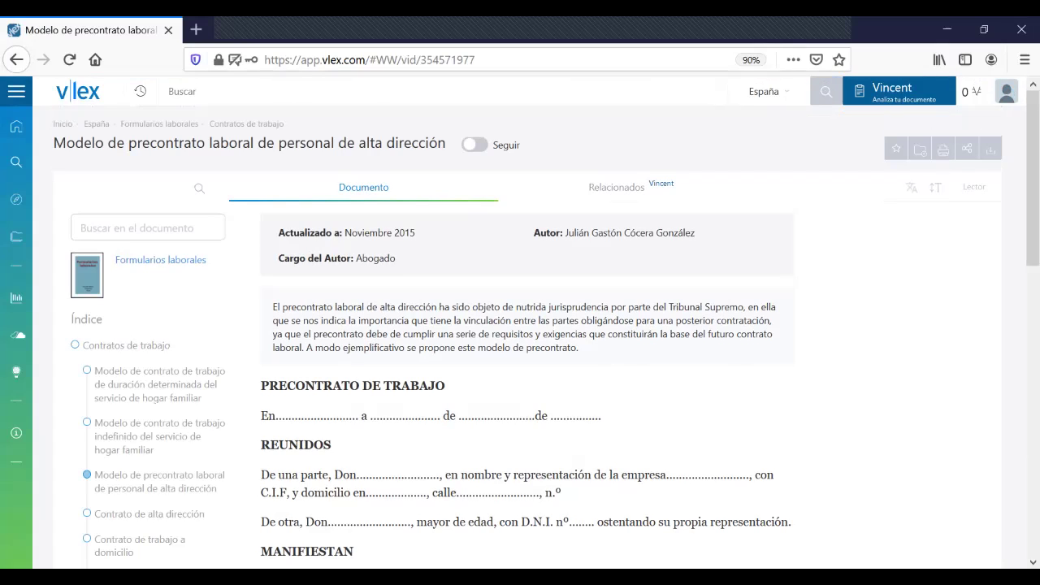
left_click(475, 145)
left_click(474, 144)
left_click(475, 145)
left_click(475, 145)
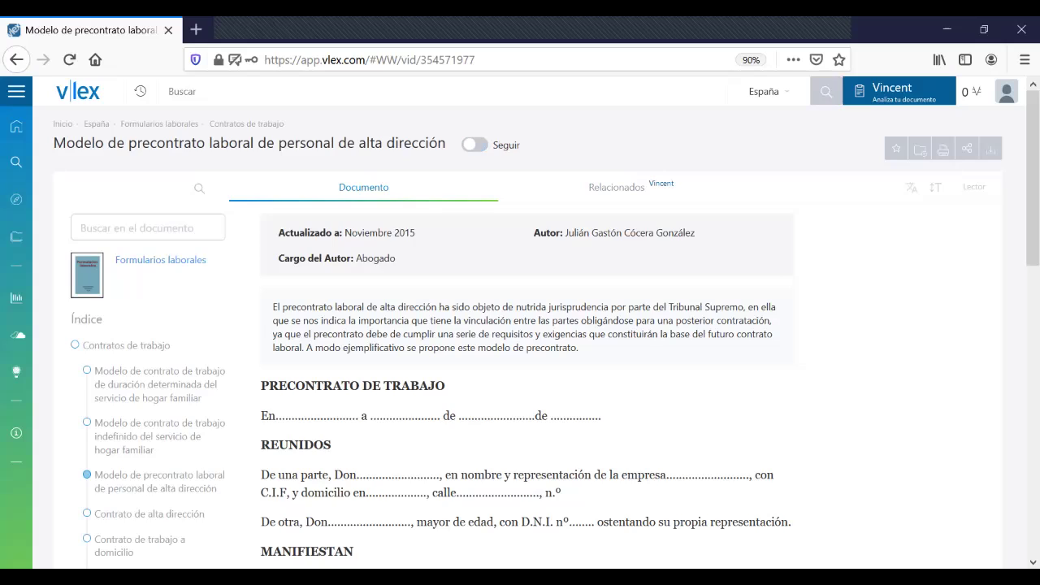